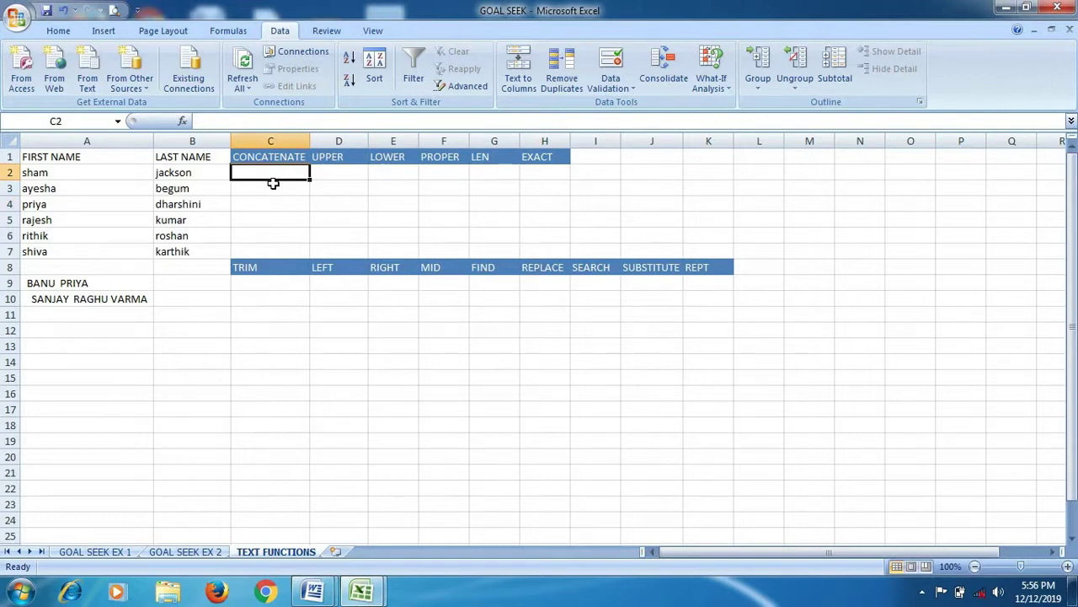
Step: Insert a CONCATENATE function in C2 joining A2 and B2, and fill it down through C7
{"action": "left_click", "coordinate": [227, 31]}
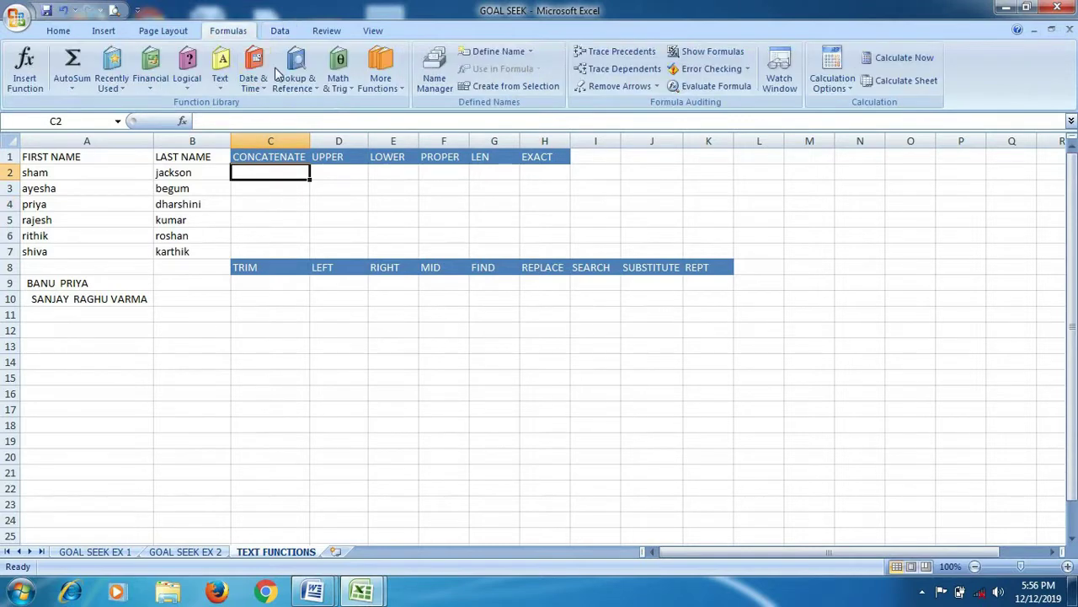
{"action": "left_click", "coordinate": [222, 91]}
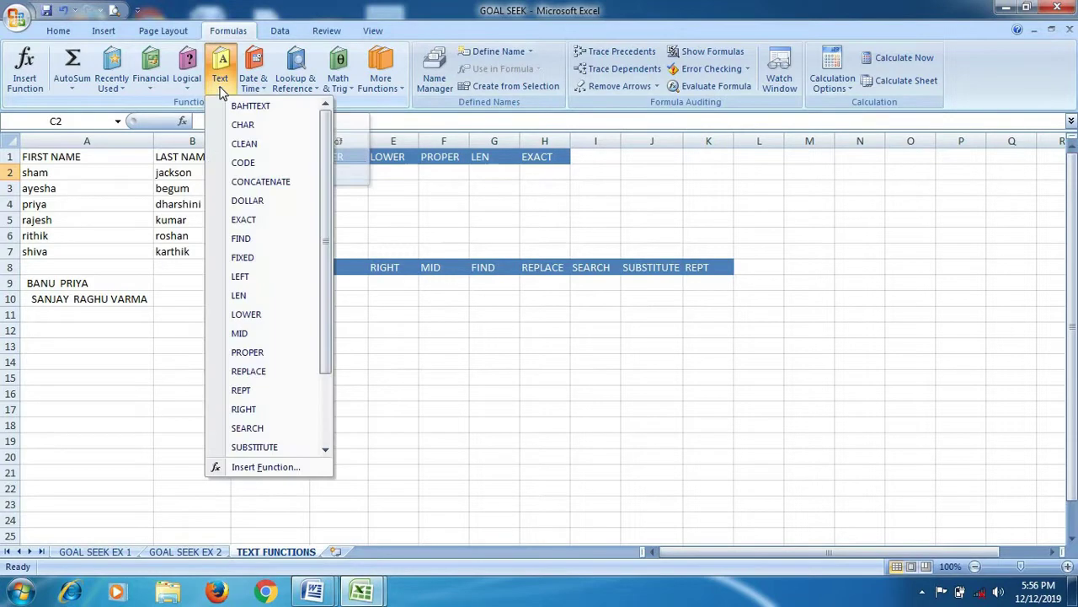
{"action": "left_click", "coordinate": [260, 181]}
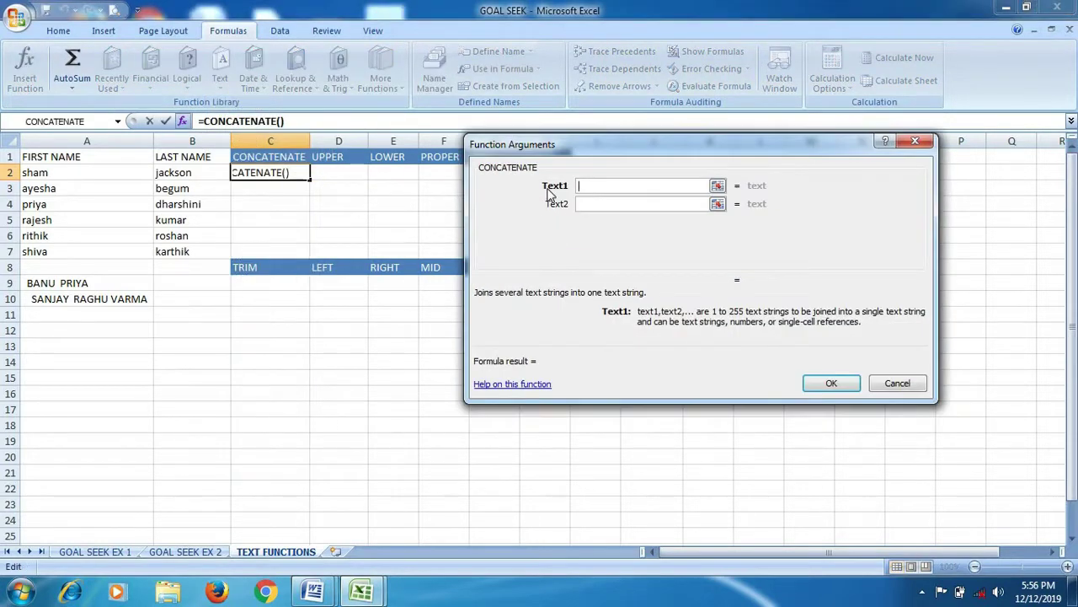
{"action": "left_click", "coordinate": [47, 173]}
{"action": "left_click", "coordinate": [579, 209]}
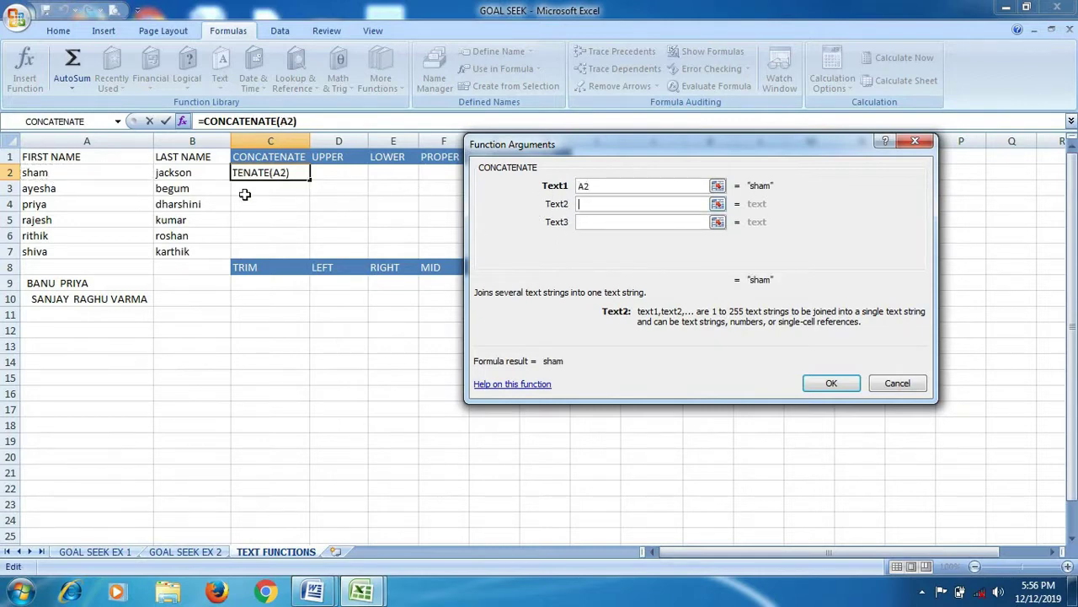
{"action": "left_click", "coordinate": [174, 172]}
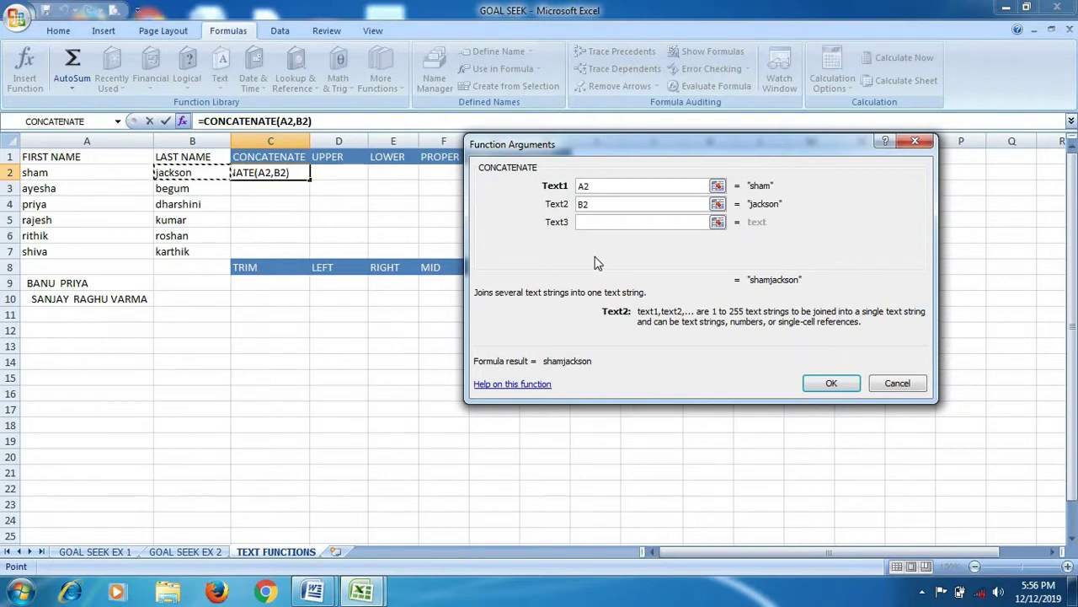
{"action": "left_click", "coordinate": [832, 384]}
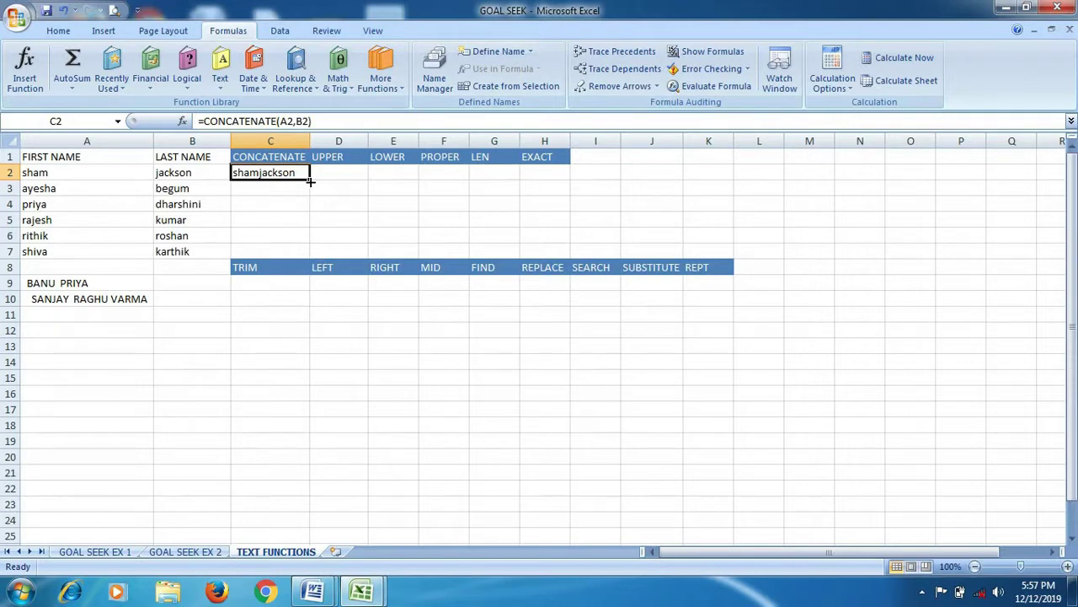
{"action": "left_click_drag", "start_coordinate": [310, 182], "coordinate": [305, 257]}
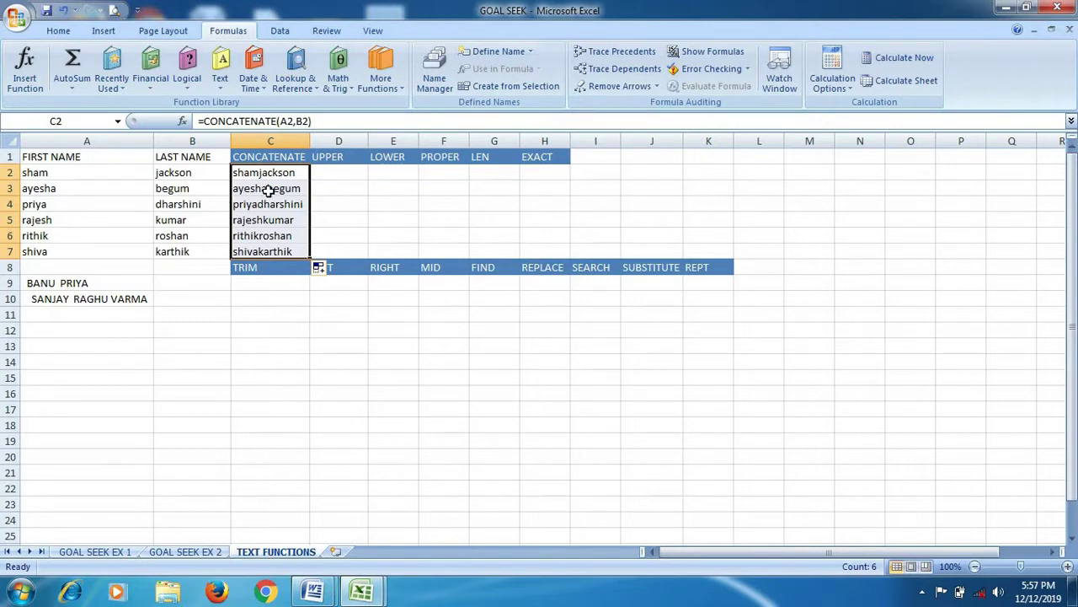
Step: Enter the formula =UPPER(C2) in cell D2
{"action": "left_click", "coordinate": [337, 173]}
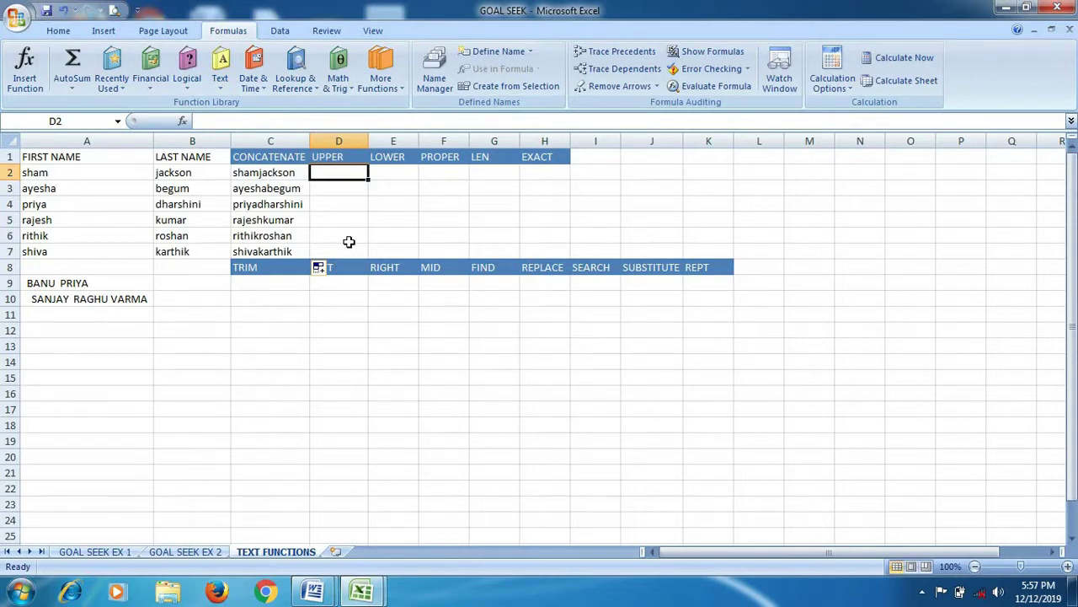
{"action": "type", "text": "=UPPER"}
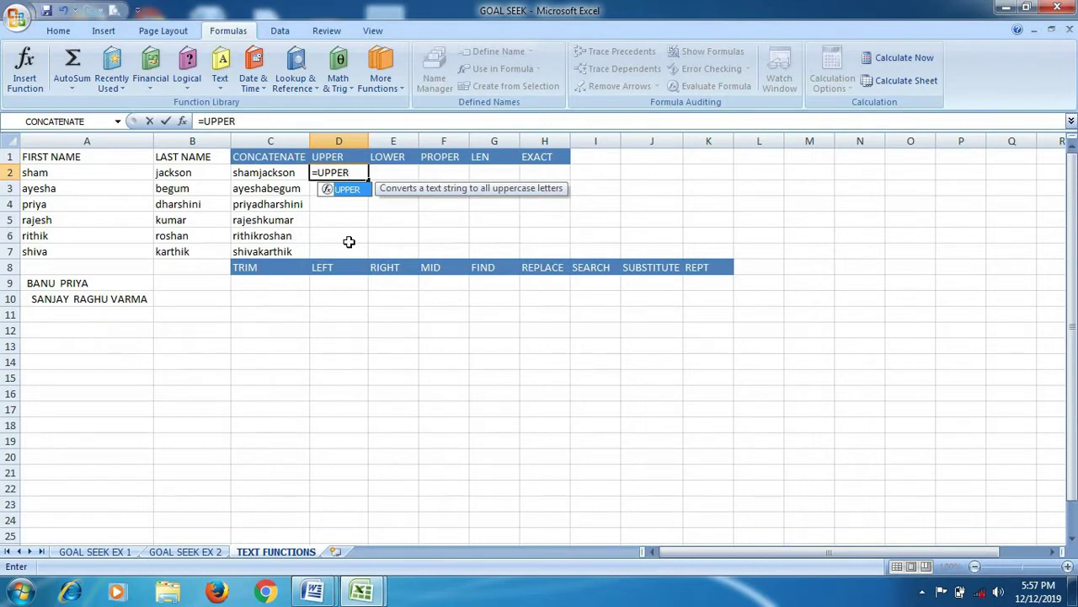
{"action": "type", "text": "("}
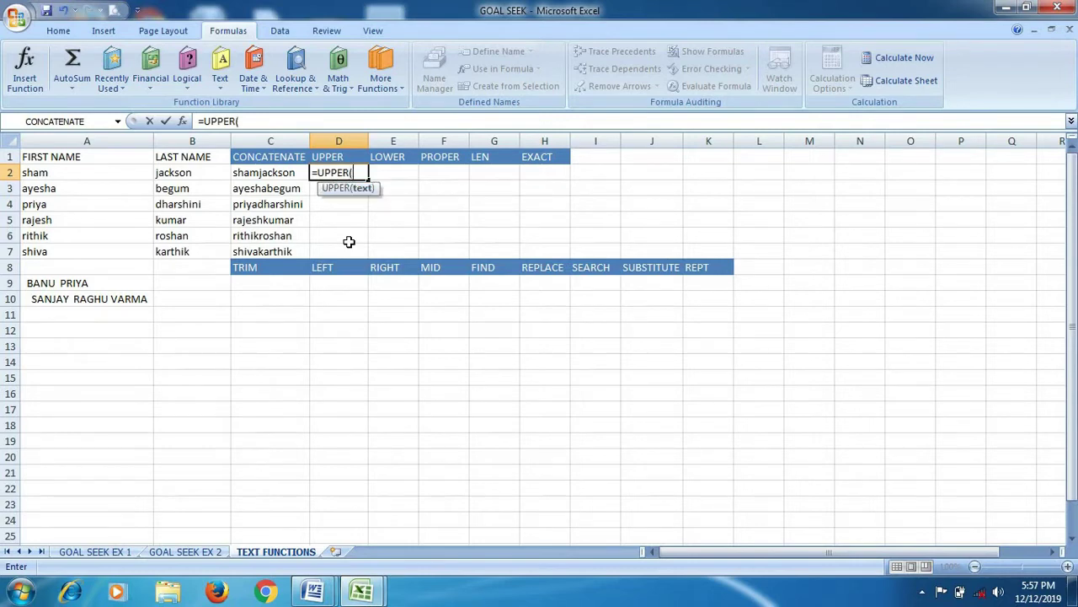
{"action": "left_click", "coordinate": [263, 173]}
{"action": "type", "text": ")"}
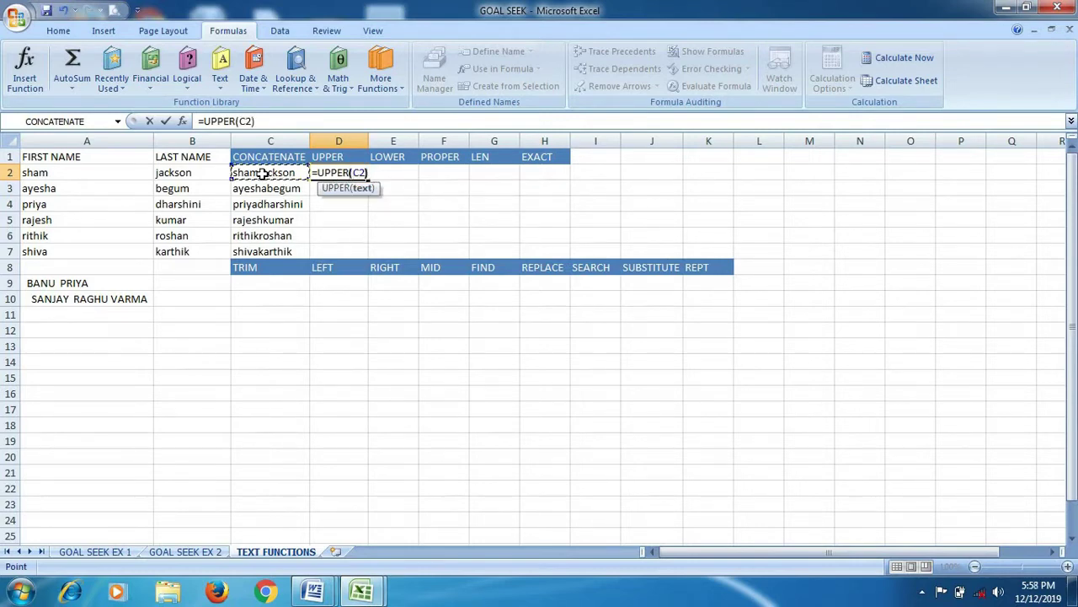
{"action": "key", "text": "Return"}
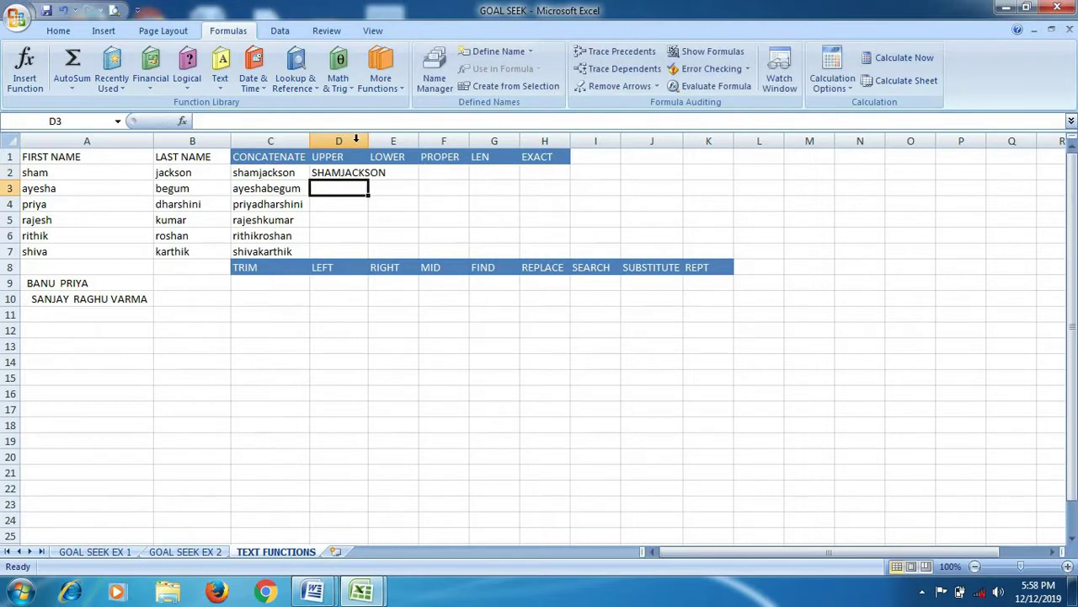
Step: Fill the UPPER formula from D2 down through D7 and widen column D to fit its contents
{"action": "left_click_drag", "start_coordinate": [369, 141], "coordinate": [390, 140]}
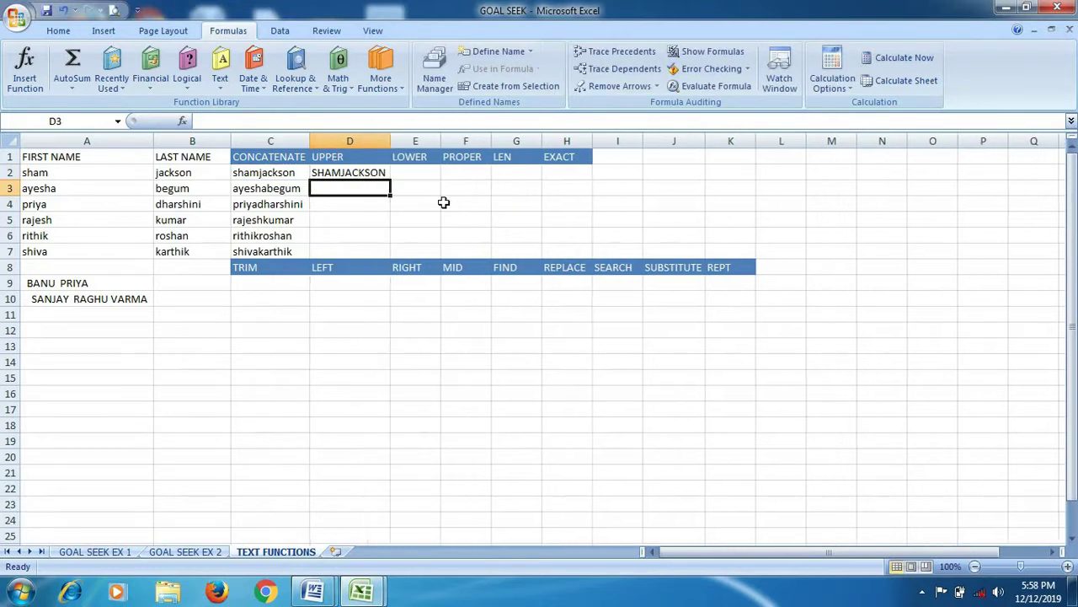
{"action": "left_click", "coordinate": [345, 172]}
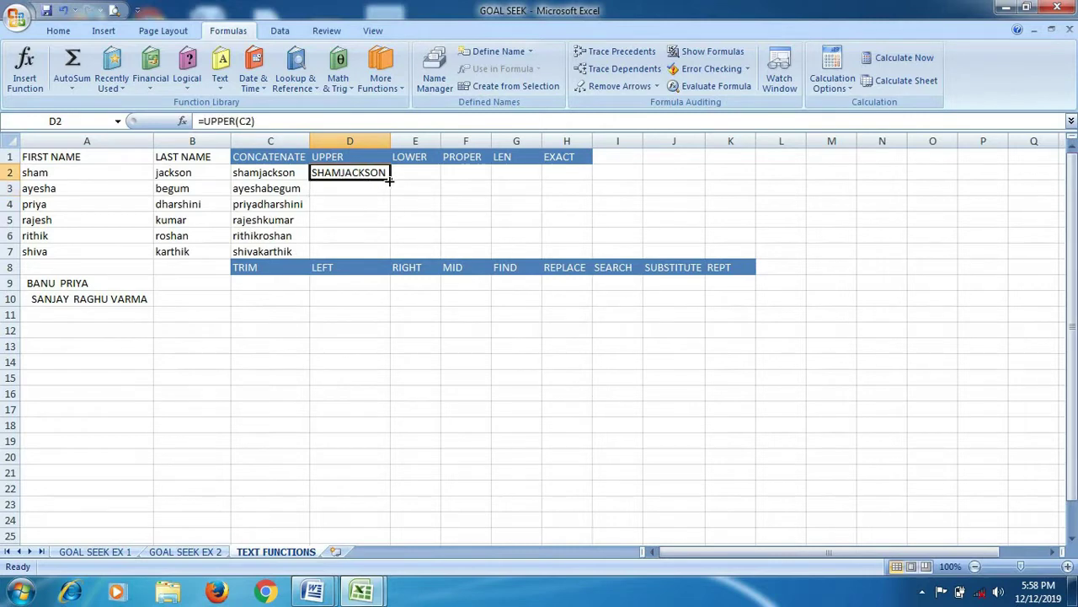
{"action": "left_click_drag", "start_coordinate": [389, 179], "coordinate": [388, 252]}
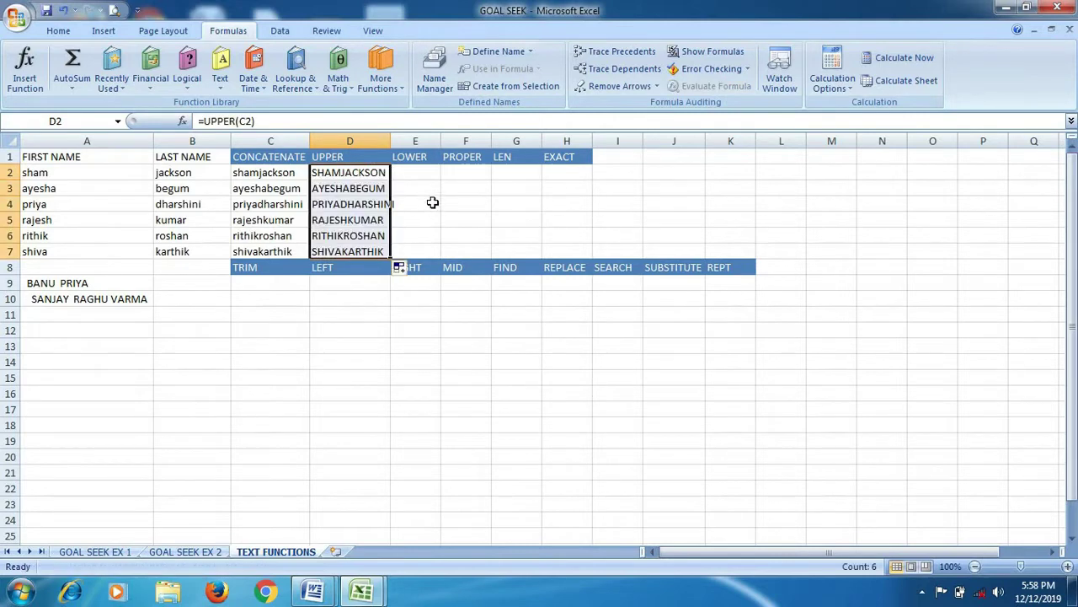
{"action": "left_click", "coordinate": [414, 171]}
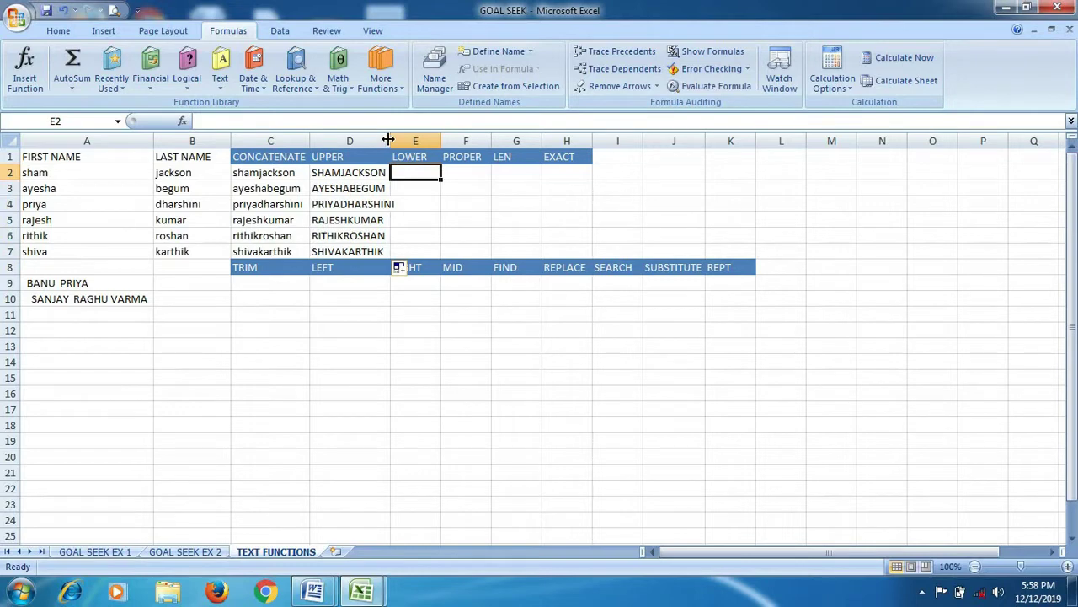
{"action": "double_click", "coordinate": [388, 139]}
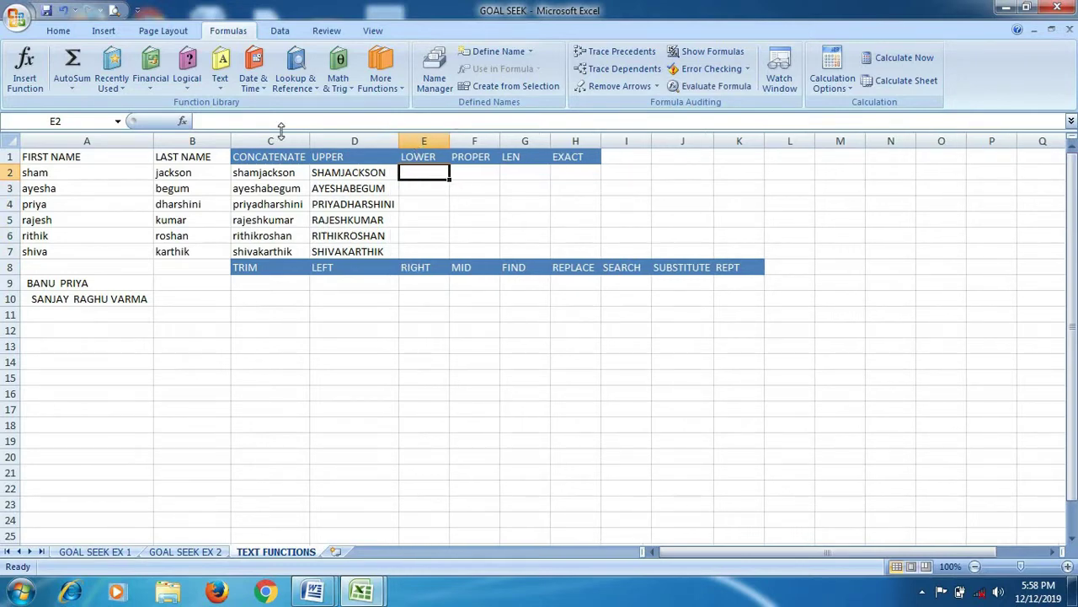
Step: Fill E2:E7 with the LOWER function, referencing D2 in the first row, and fit column E to its contents
{"action": "left_click", "coordinate": [225, 84]}
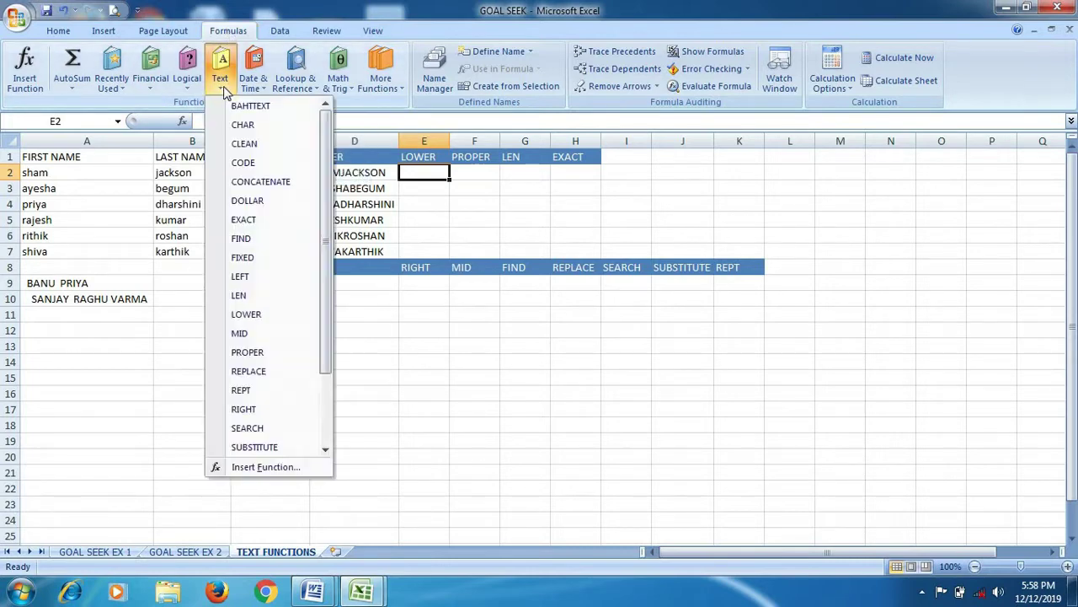
{"action": "left_click", "coordinate": [246, 314]}
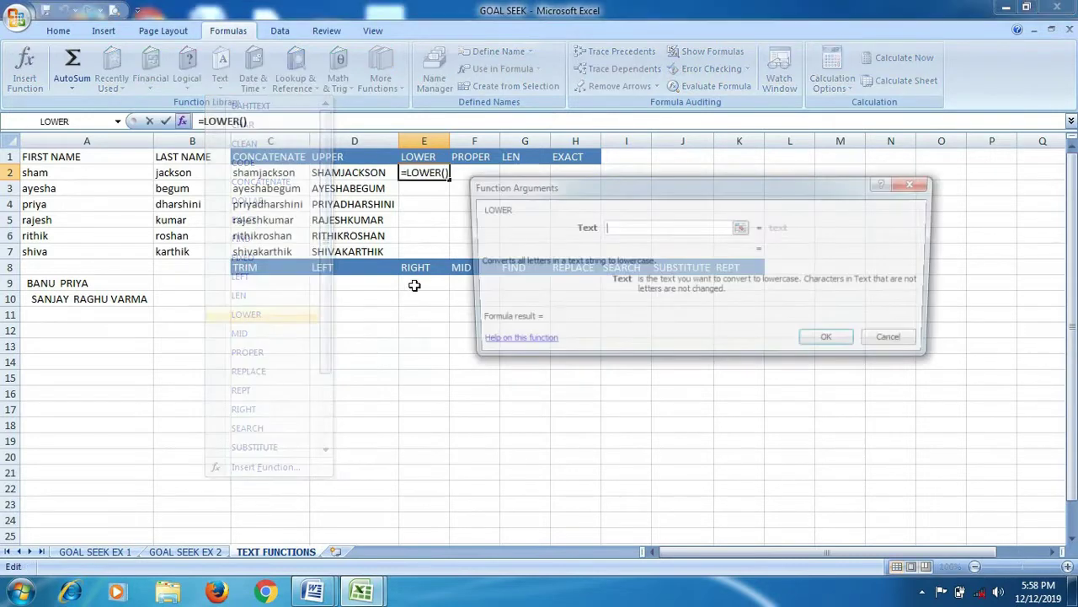
{"action": "left_click_drag", "start_coordinate": [613, 188], "coordinate": [705, 148]}
{"action": "left_click", "coordinate": [354, 174]}
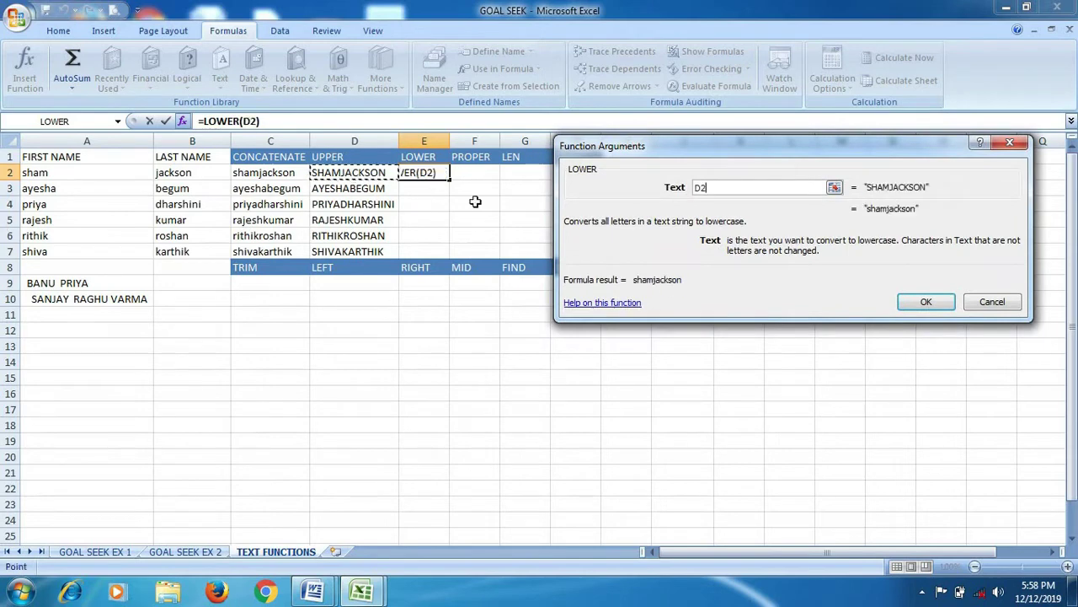
{"action": "left_click", "coordinate": [923, 302]}
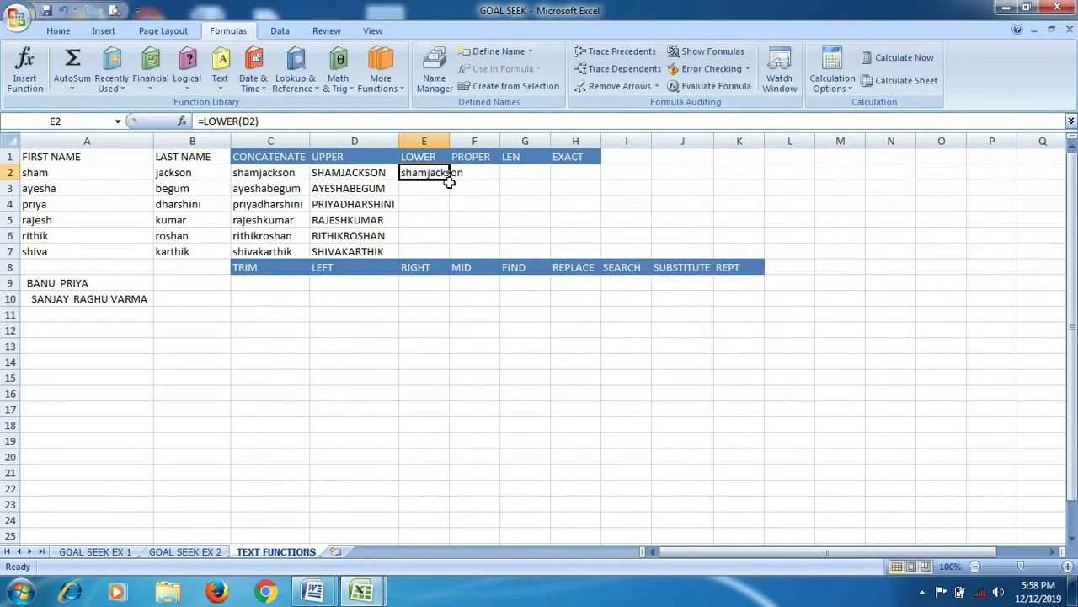
{"action": "left_click_drag", "start_coordinate": [450, 176], "coordinate": [452, 256]}
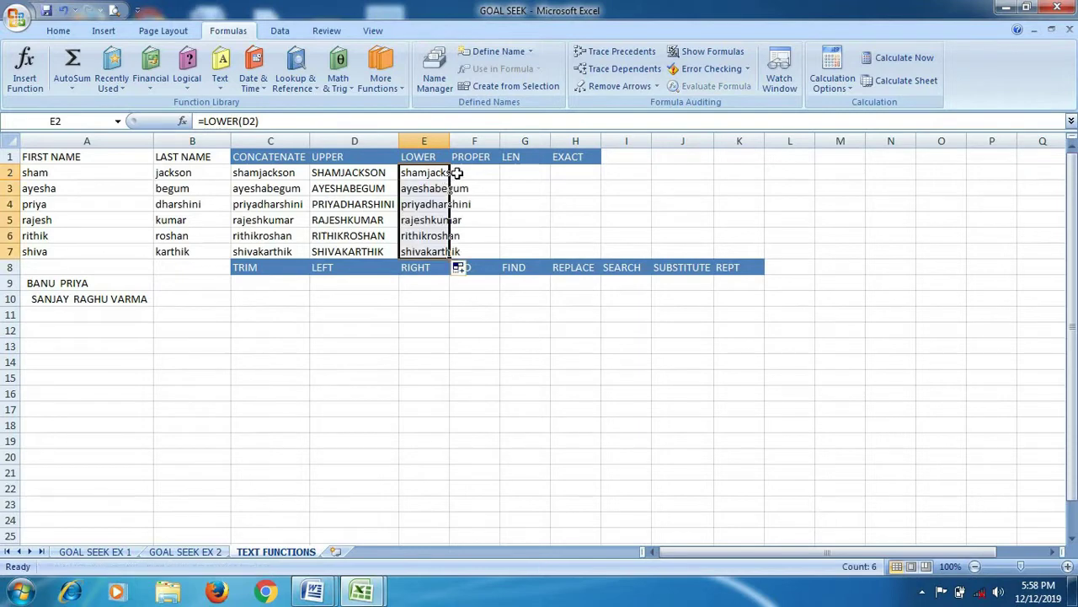
{"action": "double_click", "coordinate": [449, 141]}
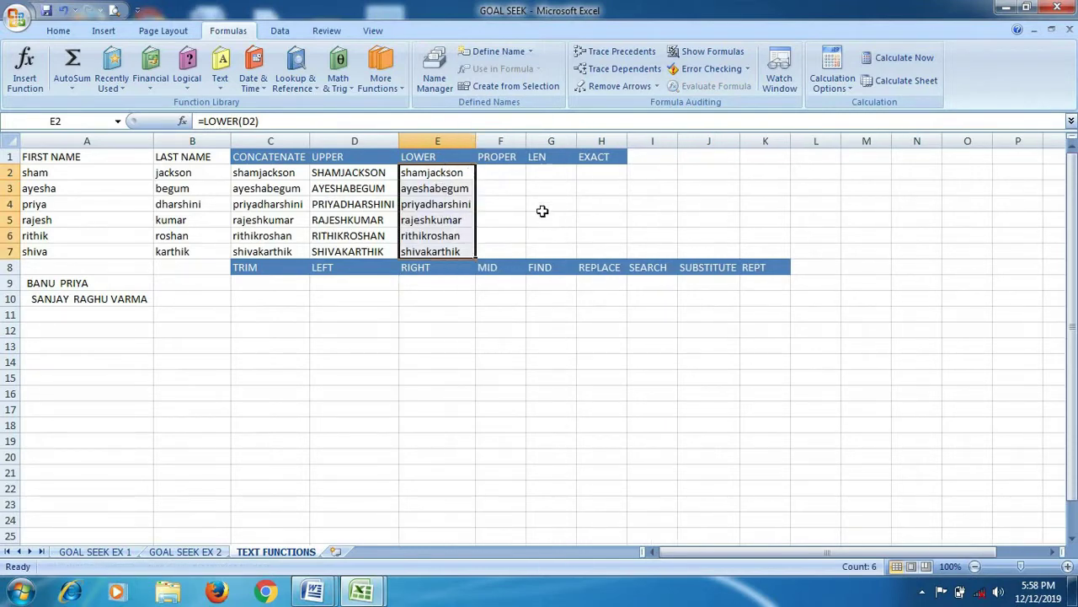
Step: Fill F2:F7 with the PROPER function, referencing E2 in the first row, and fit column F to its contents
{"action": "left_click", "coordinate": [498, 174]}
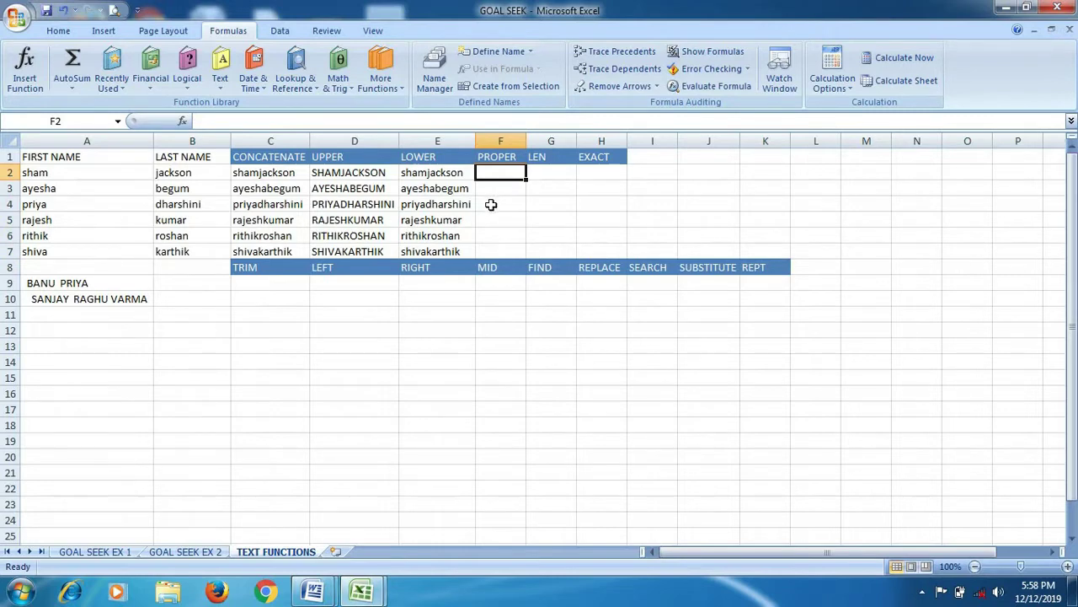
{"action": "left_click", "coordinate": [441, 173]}
{"action": "left_click", "coordinate": [500, 174]}
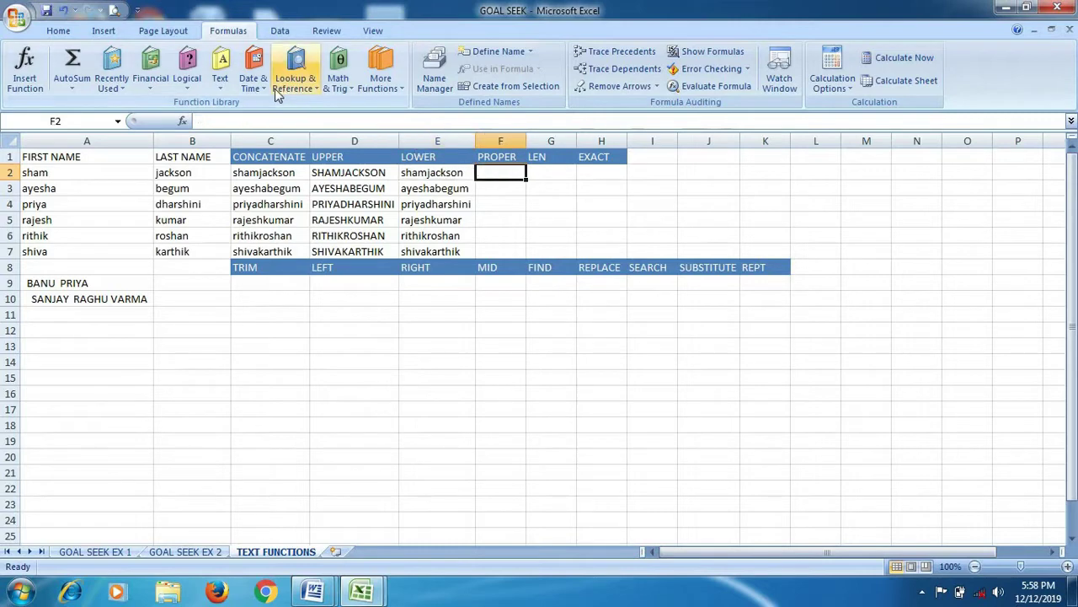
{"action": "left_click", "coordinate": [221, 84]}
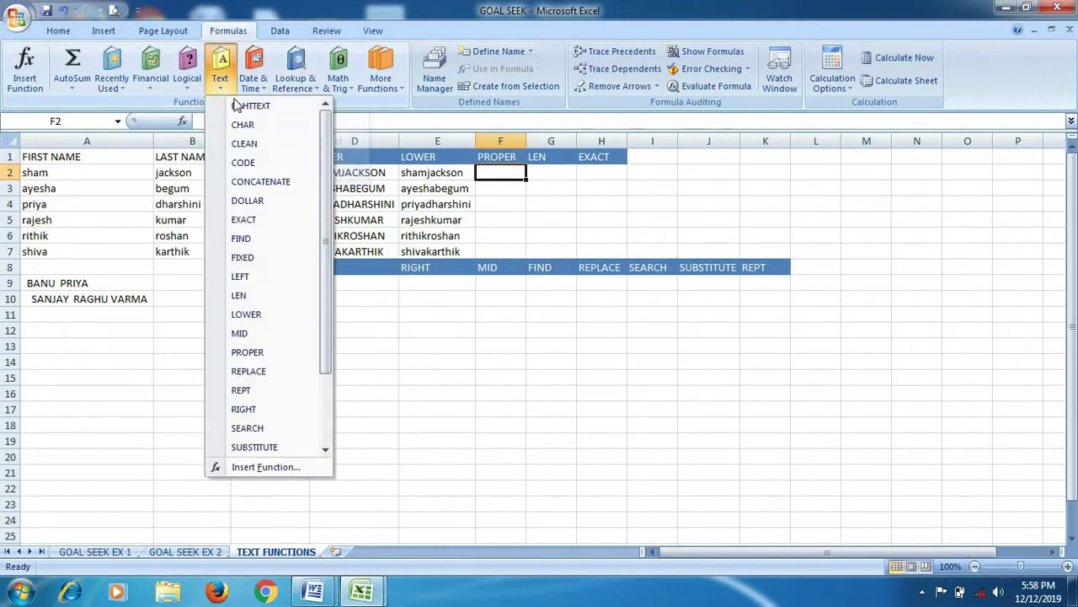
{"action": "left_click", "coordinate": [280, 350]}
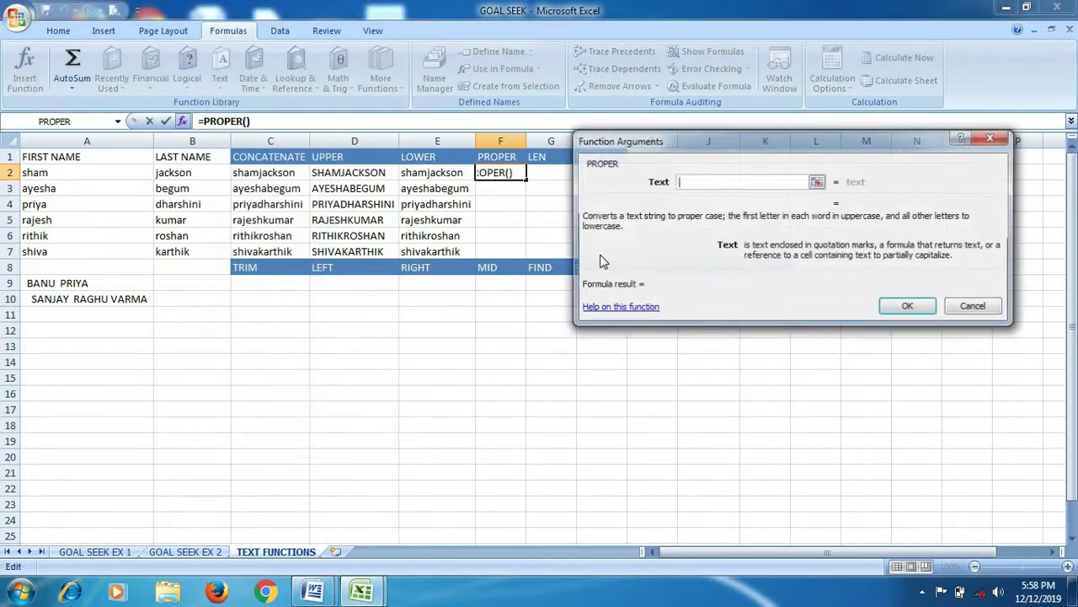
{"action": "left_click", "coordinate": [425, 172]}
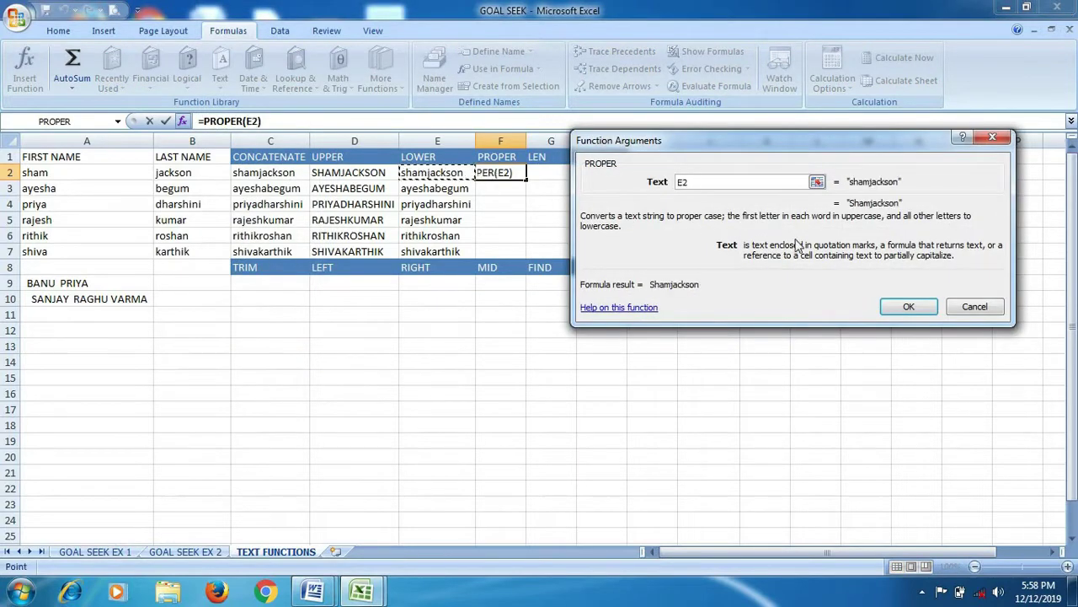
{"action": "left_click", "coordinate": [907, 307]}
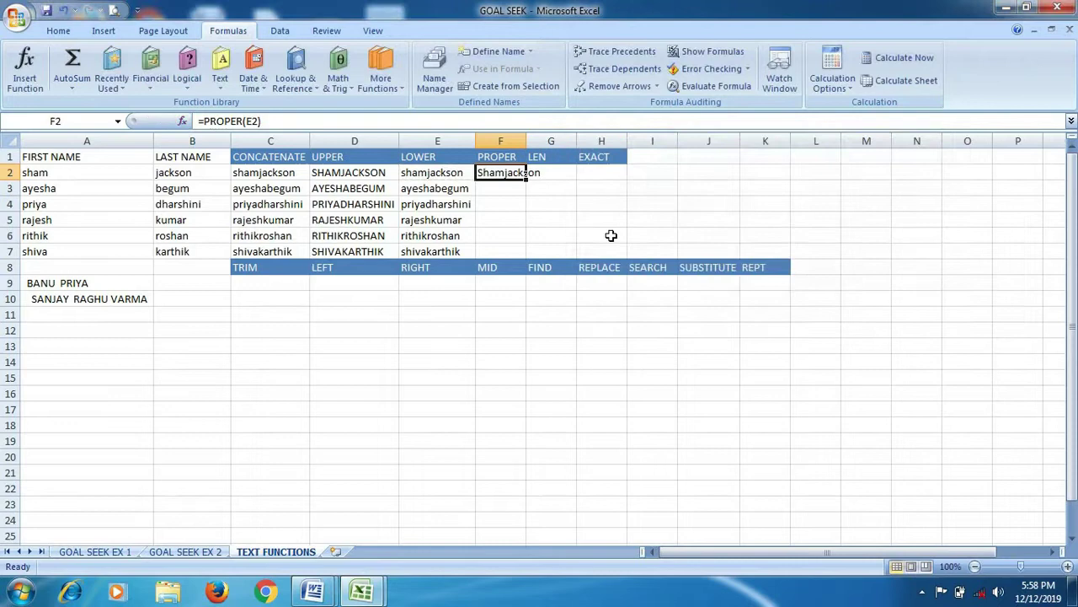
{"action": "double_click", "coordinate": [526, 180]}
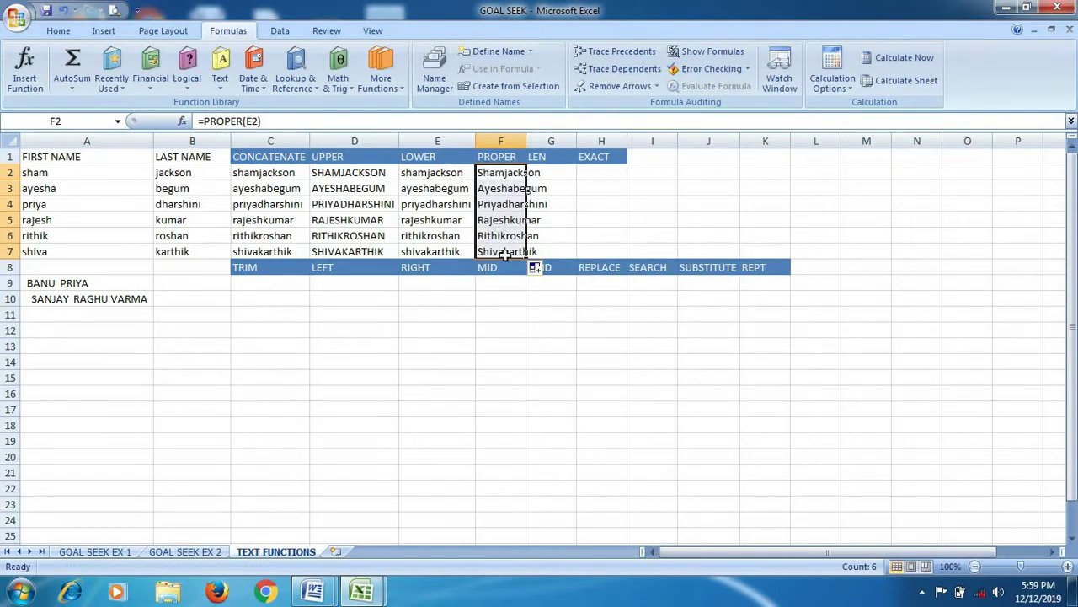
{"action": "double_click", "coordinate": [526, 140]}
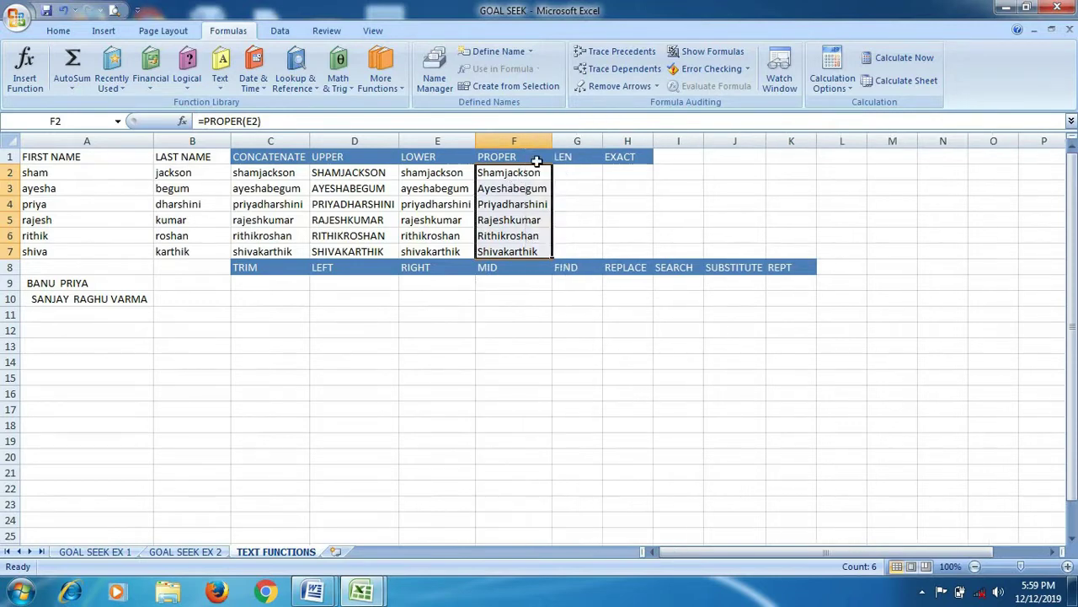
Step: Insert the LEN function in cell G2 with F2 as its text argument
{"action": "left_click", "coordinate": [578, 175]}
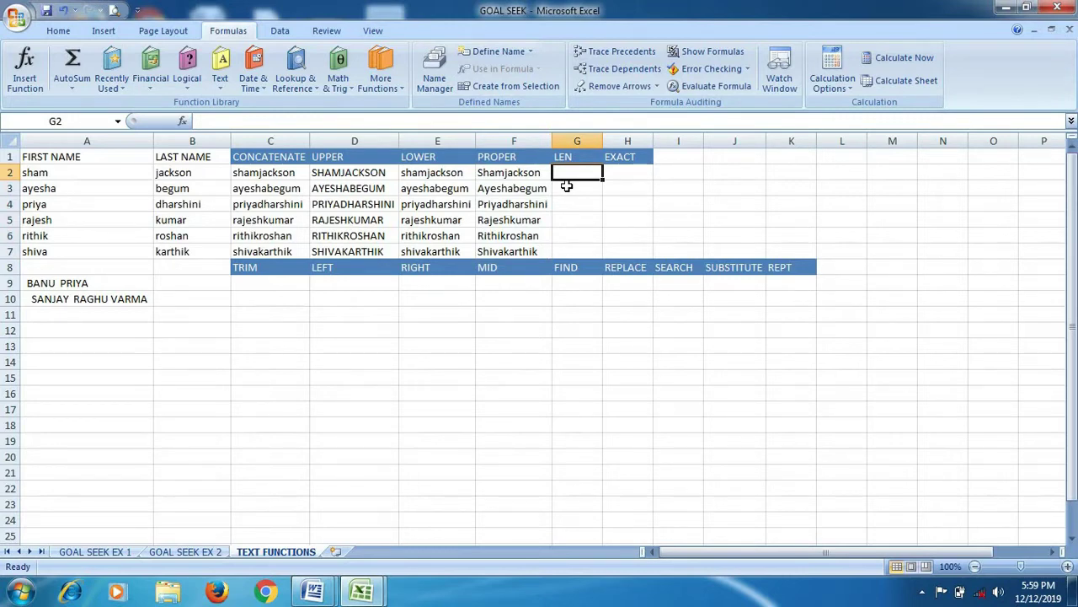
{"action": "left_click", "coordinate": [218, 87]}
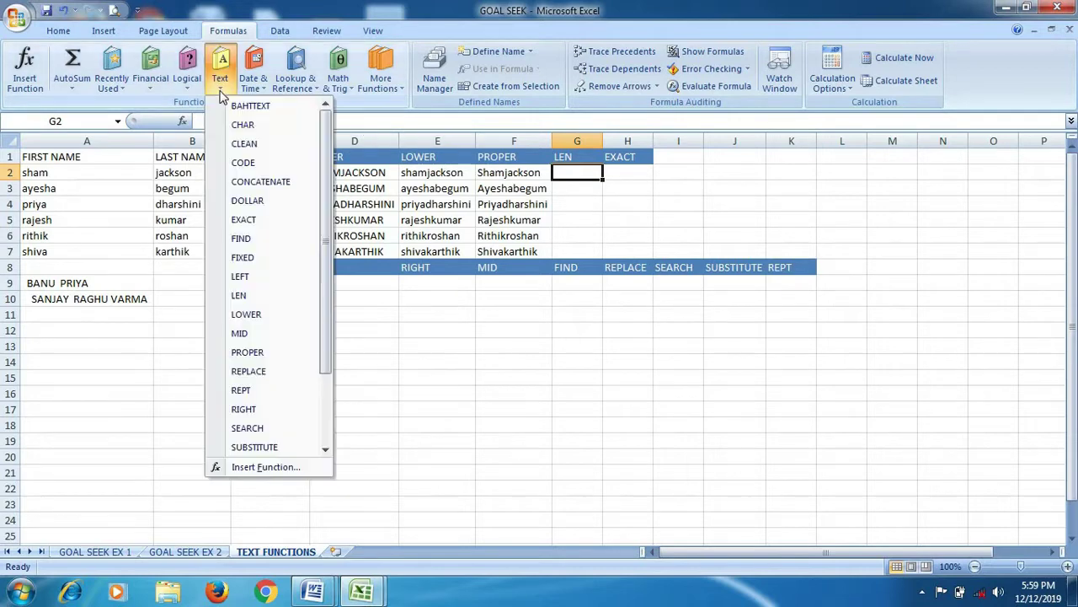
{"action": "left_click", "coordinate": [239, 295]}
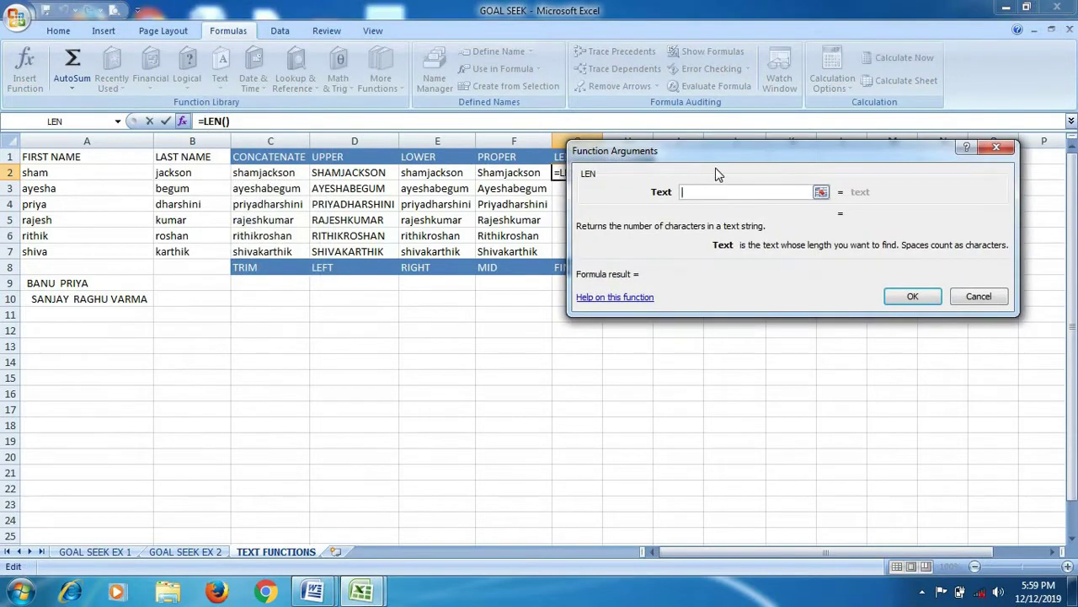
{"action": "left_click_drag", "start_coordinate": [728, 155], "coordinate": [805, 99]}
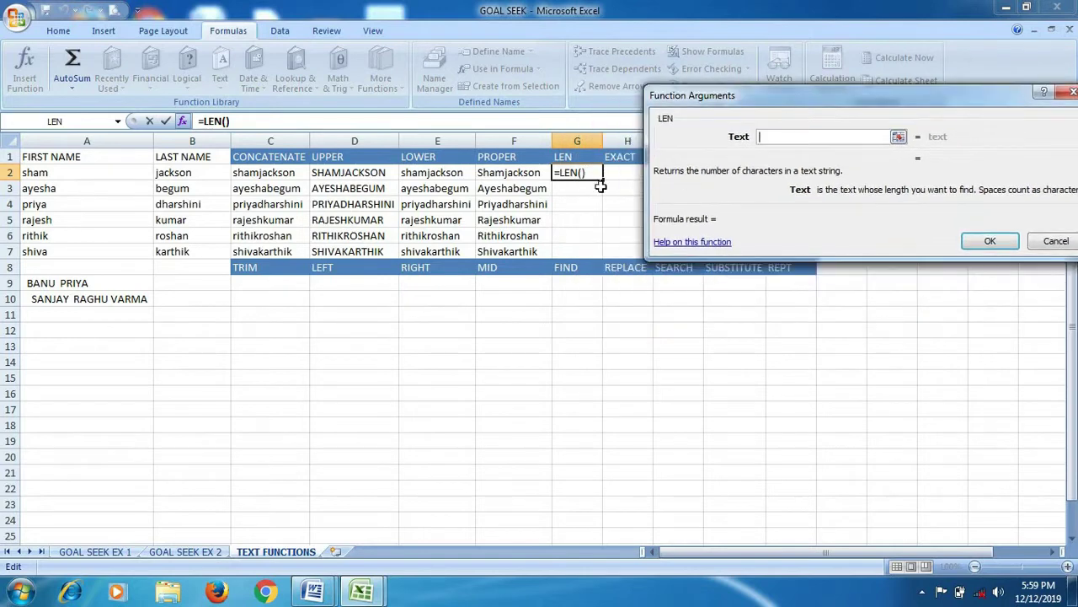
{"action": "left_click", "coordinate": [506, 174]}
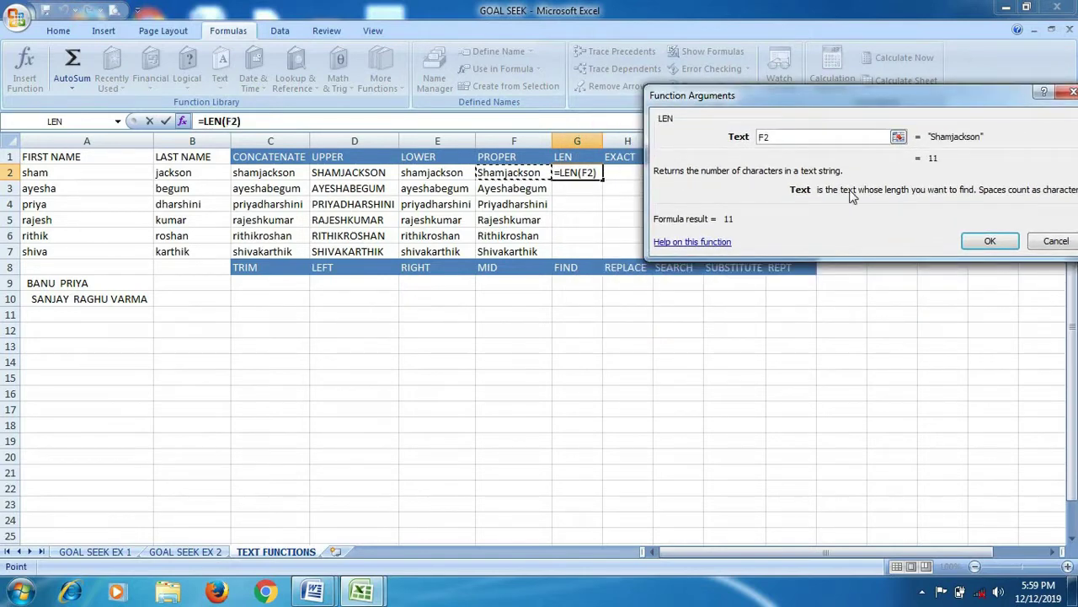
{"action": "left_click", "coordinate": [993, 241]}
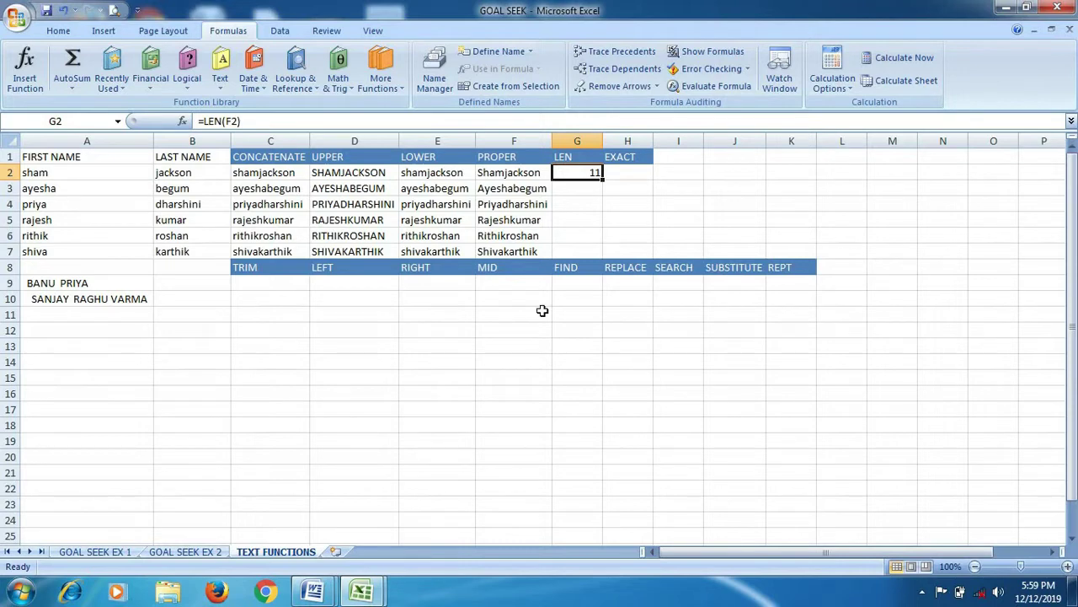
Step: Fill the LEN formula from G2 down through G7
{"action": "left_click", "coordinate": [577, 192]}
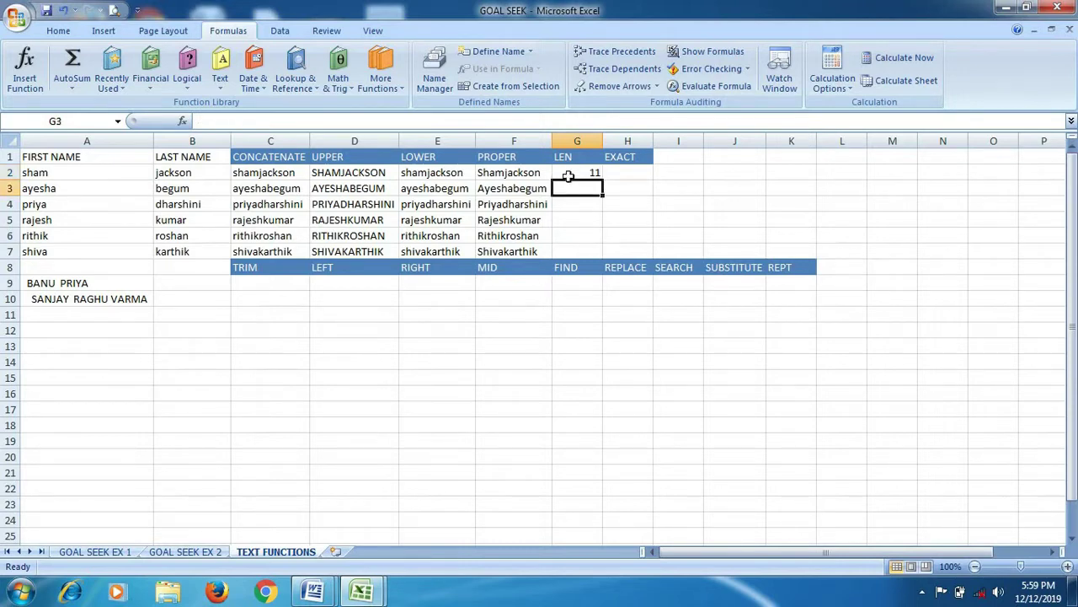
{"action": "left_click", "coordinate": [570, 175]}
{"action": "left_click", "coordinate": [576, 191]}
{"action": "left_click", "coordinate": [565, 175]}
{"action": "left_click", "coordinate": [604, 182]}
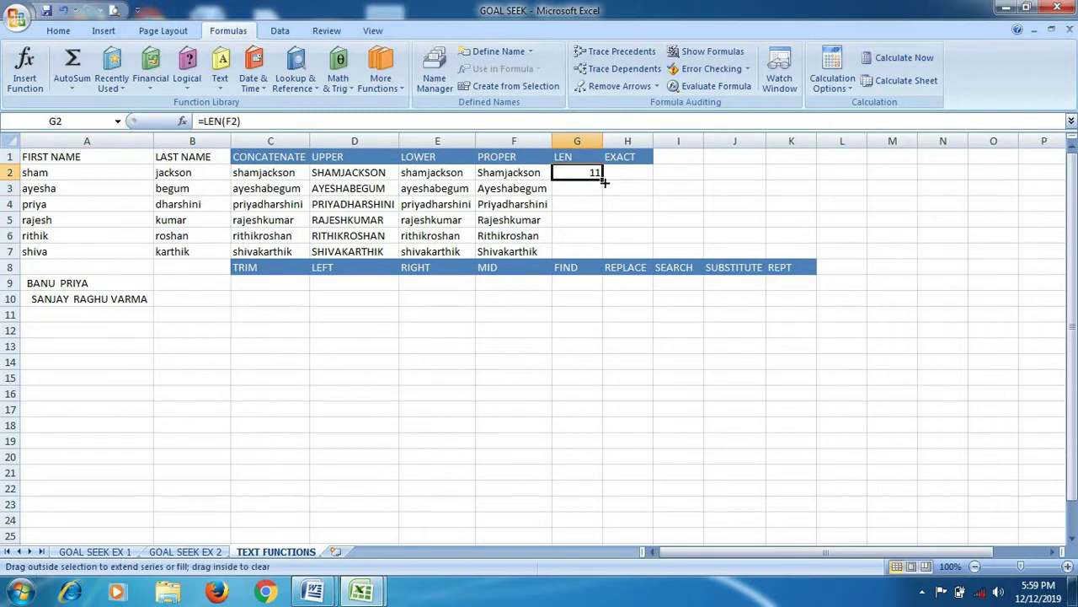
{"action": "left_click_drag", "start_coordinate": [603, 179], "coordinate": [600, 254]}
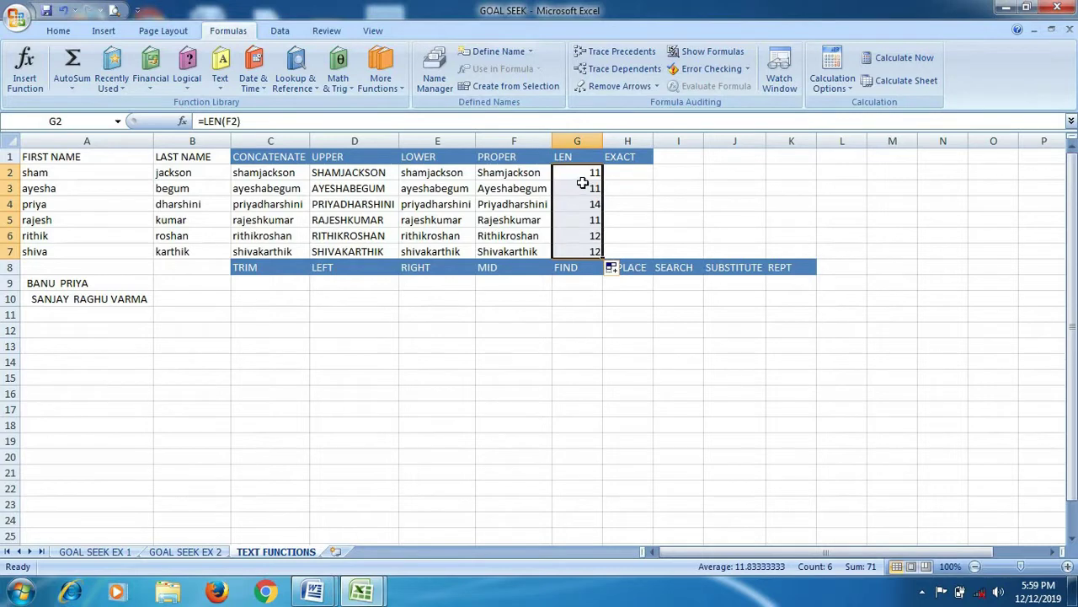
Step: Insert the EXACT function in cell H2, comparing A2 as the first text with C2 as the second
{"action": "left_click", "coordinate": [627, 177]}
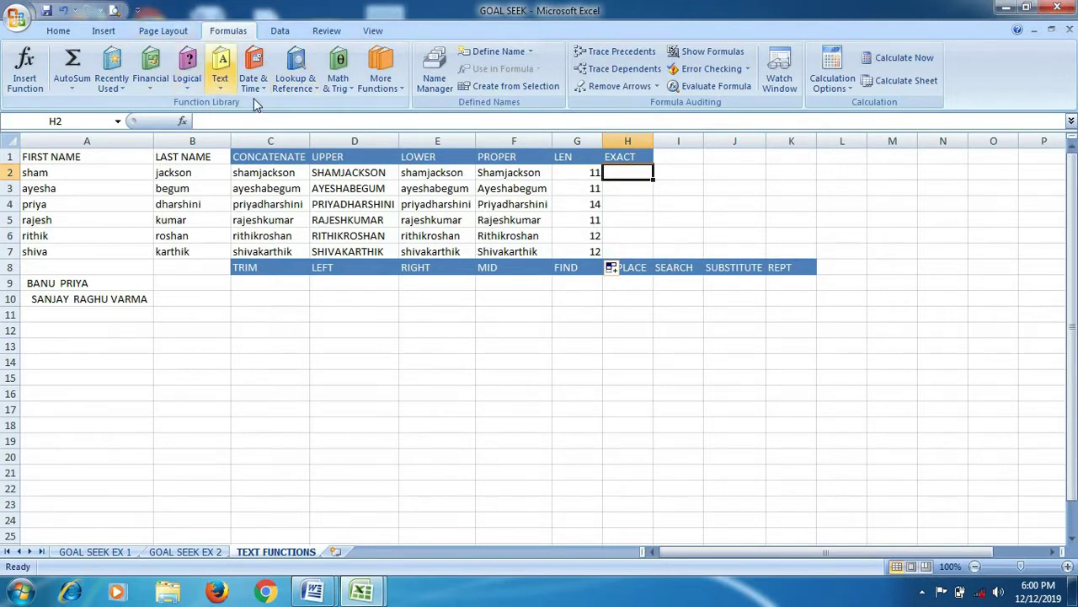
{"action": "left_click", "coordinate": [222, 87]}
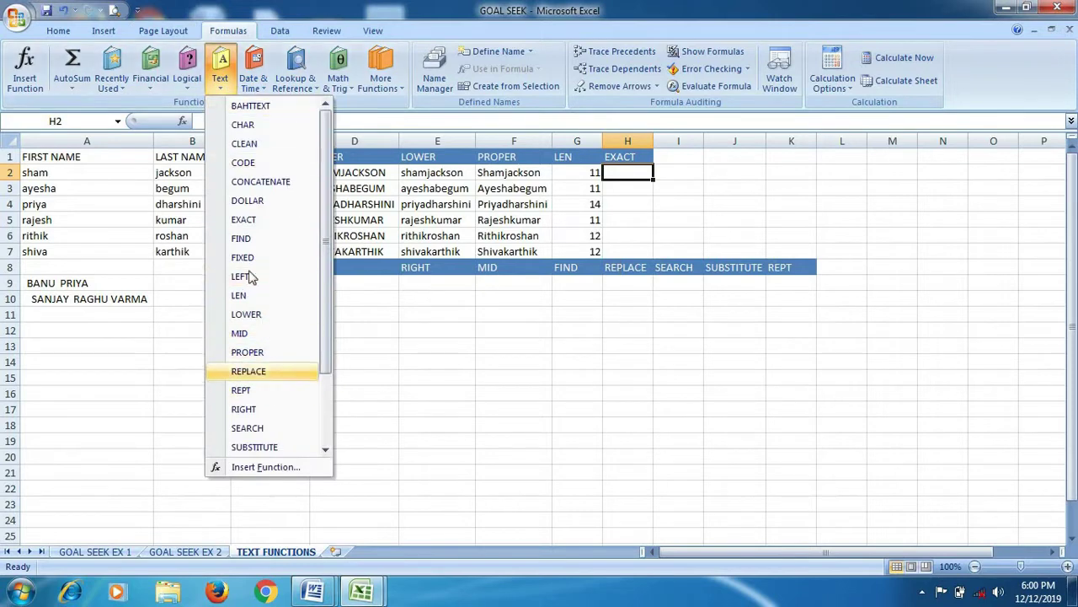
{"action": "left_click", "coordinate": [244, 220]}
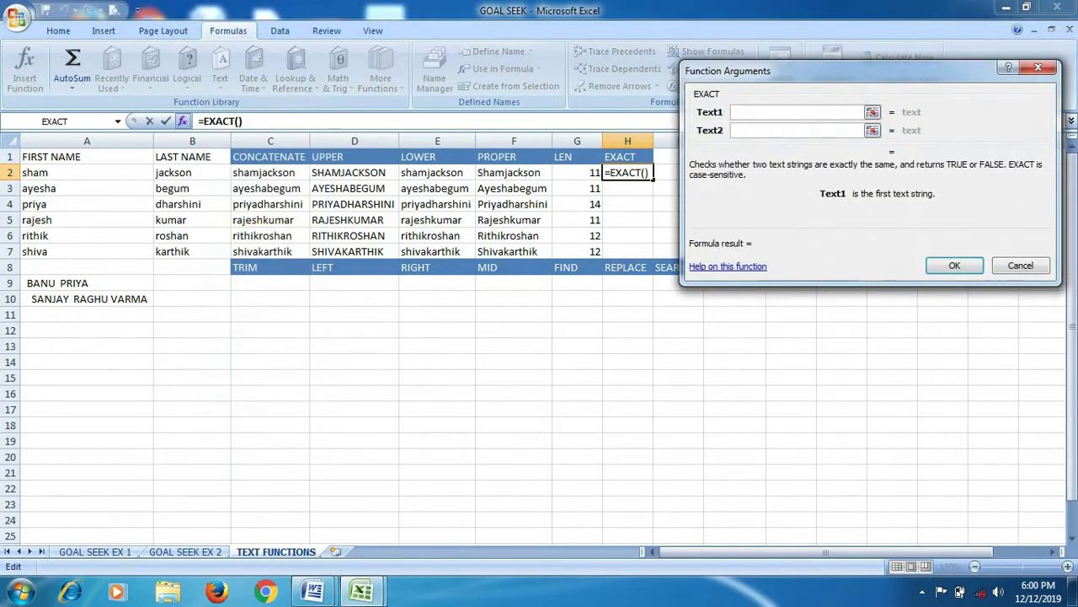
{"action": "left_click", "coordinate": [38, 172]}
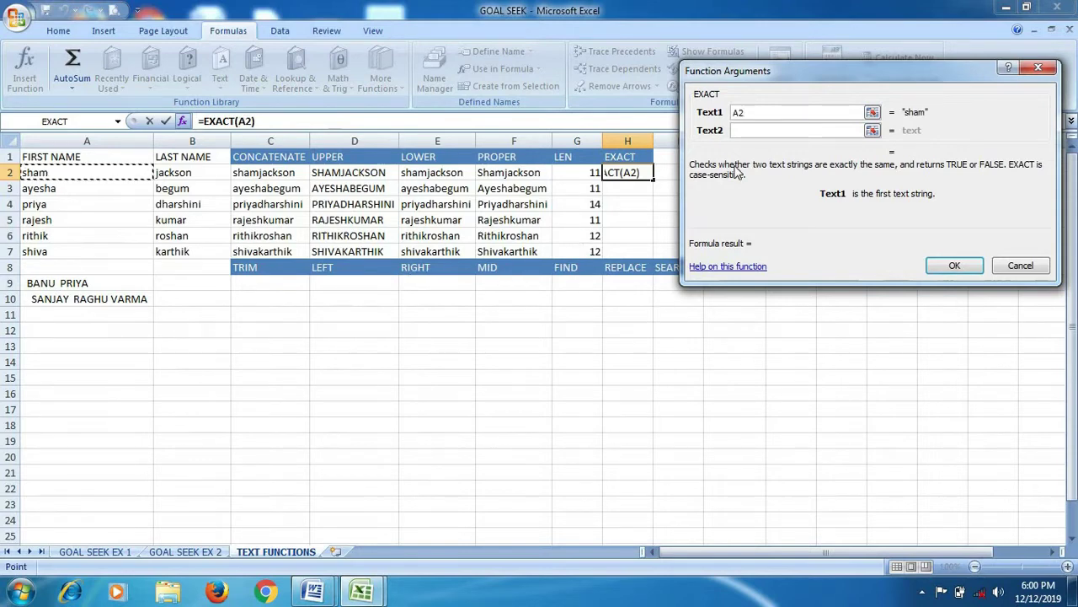
{"action": "left_click", "coordinate": [746, 131]}
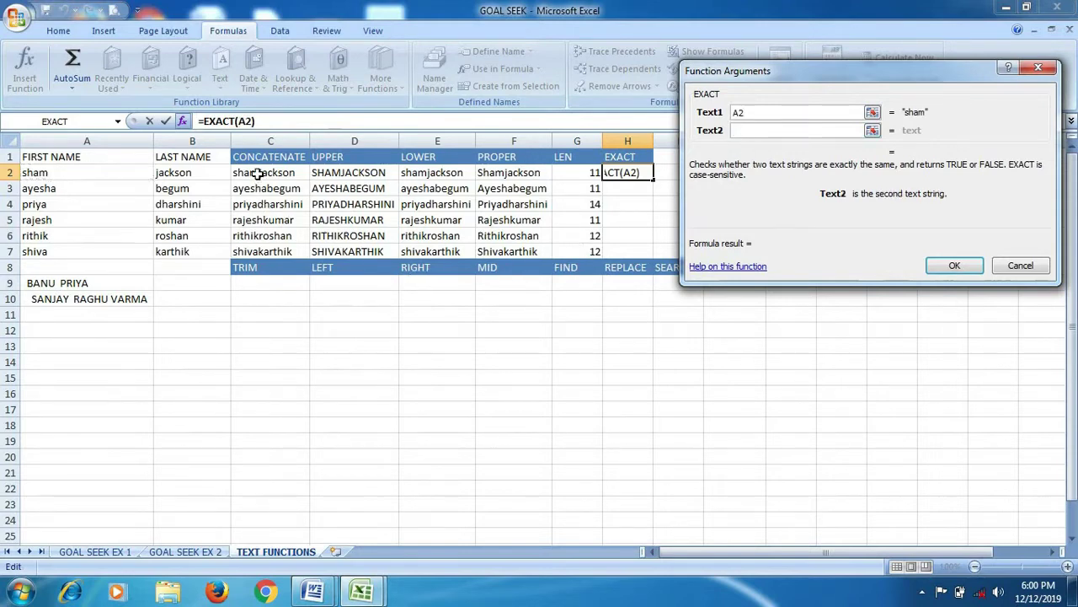
{"action": "left_click", "coordinate": [258, 173]}
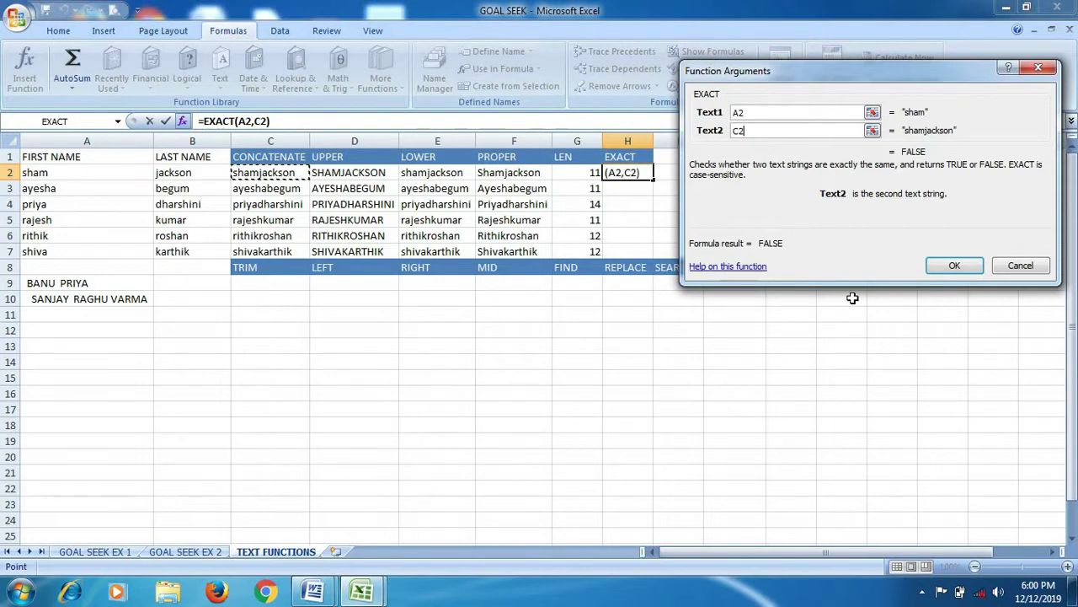
{"action": "left_click", "coordinate": [953, 266]}
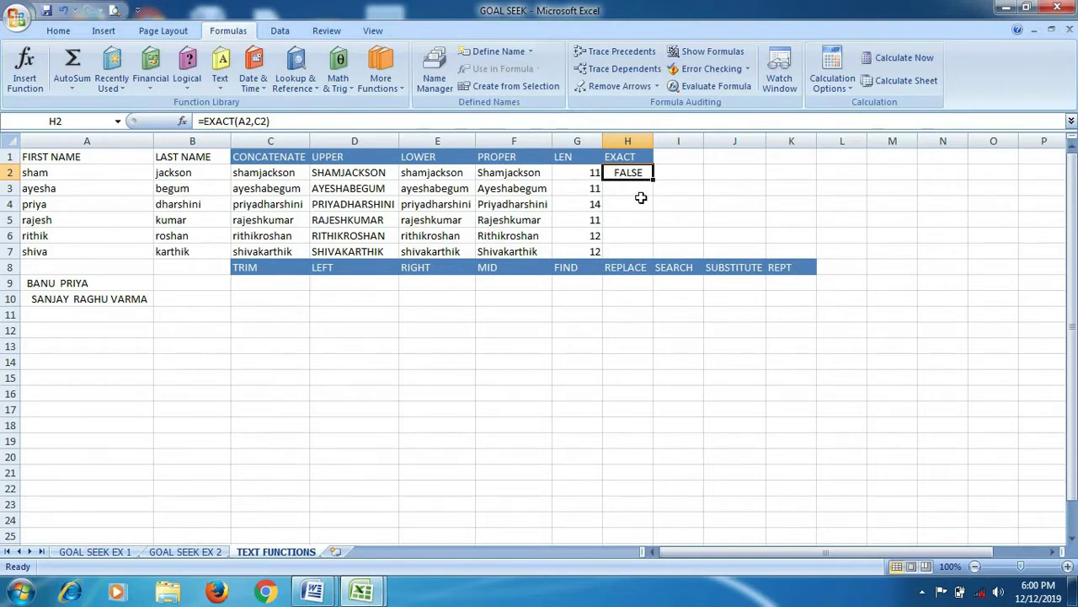
Step: Insert the TRIM function in cell C9 with A9 as its text argument
{"action": "left_click", "coordinate": [255, 283]}
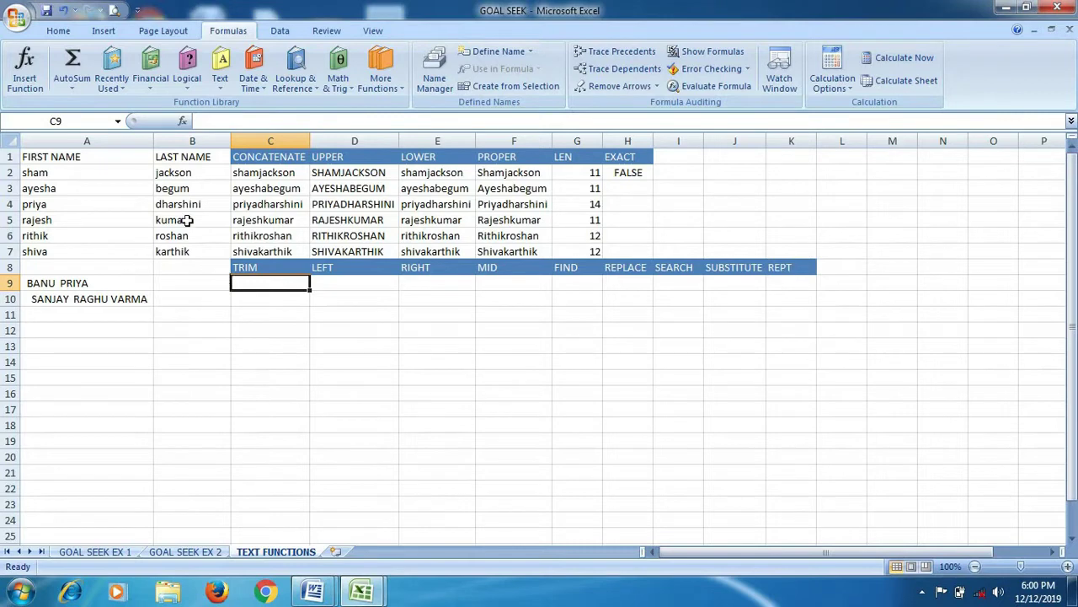
{"action": "left_click", "coordinate": [221, 85]}
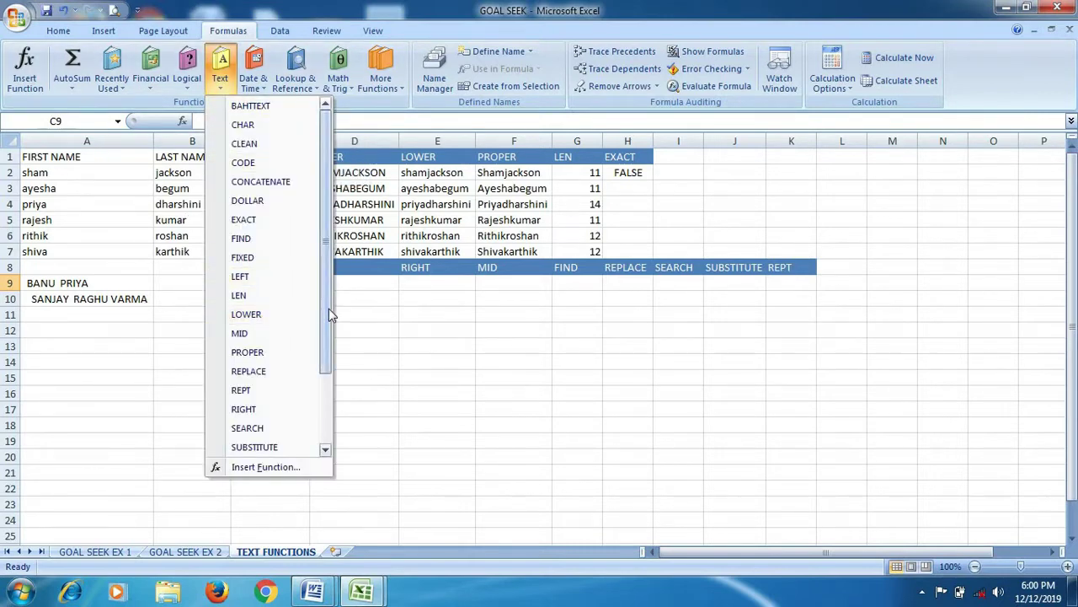
{"action": "scroll", "coordinate": [329, 308], "scroll_direction": "down", "scroll_amount": 2}
{"action": "left_click", "coordinate": [242, 410]}
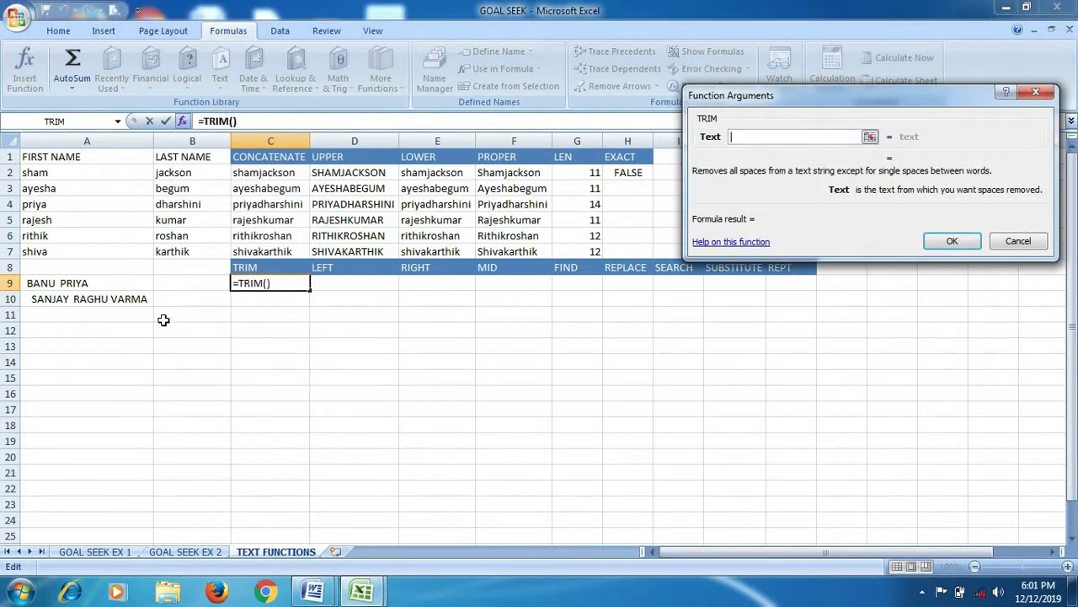
{"action": "left_click", "coordinate": [71, 285]}
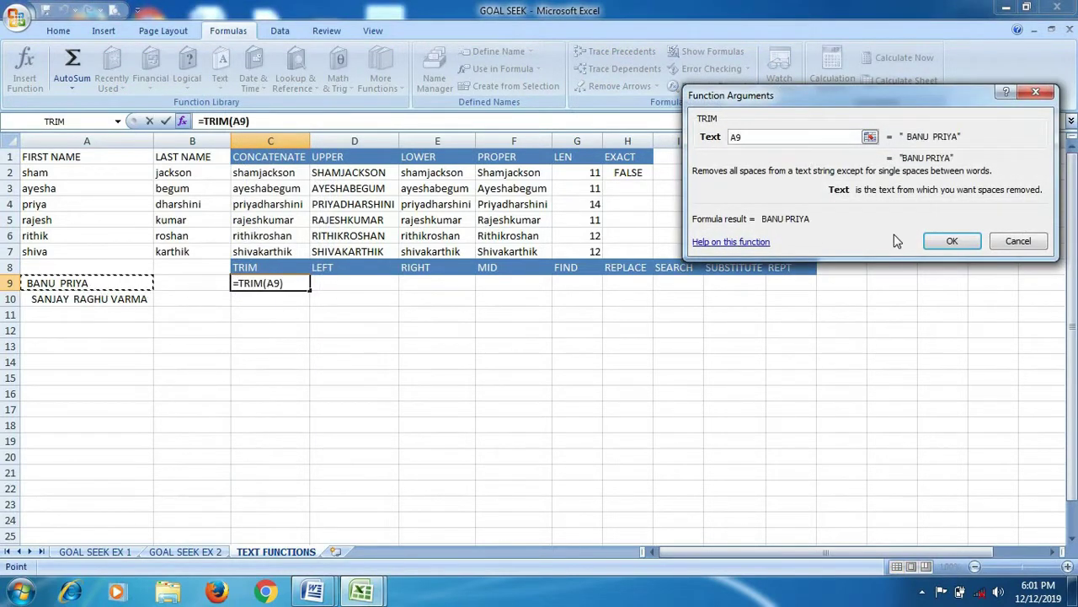
{"action": "left_click", "coordinate": [951, 241]}
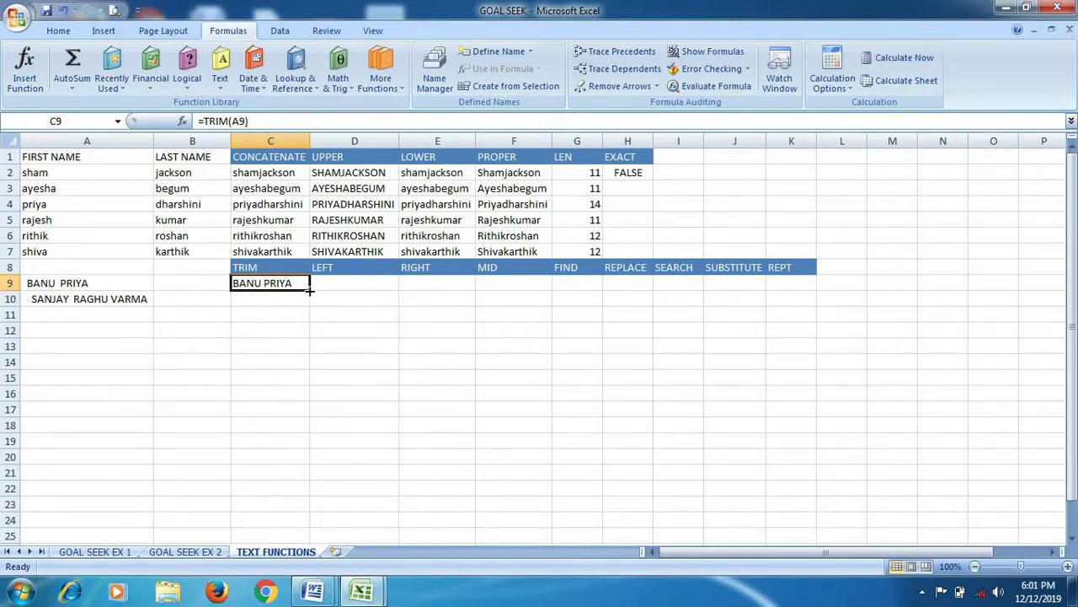
Step: Fill the TRIM formula from C9 down to C10 and widen column C to fit the longer trimmed text
{"action": "left_click_drag", "start_coordinate": [309, 289], "coordinate": [310, 305]}
{"action": "left_click", "coordinate": [333, 329]}
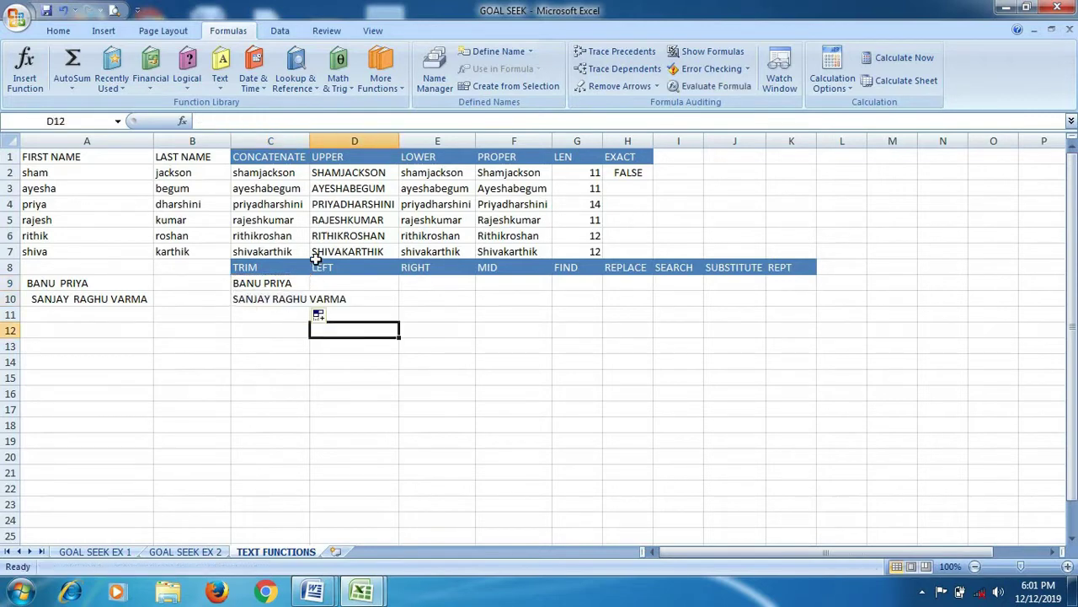
{"action": "left_click_drag", "start_coordinate": [305, 141], "coordinate": [351, 141]}
{"action": "left_click", "coordinate": [418, 364]}
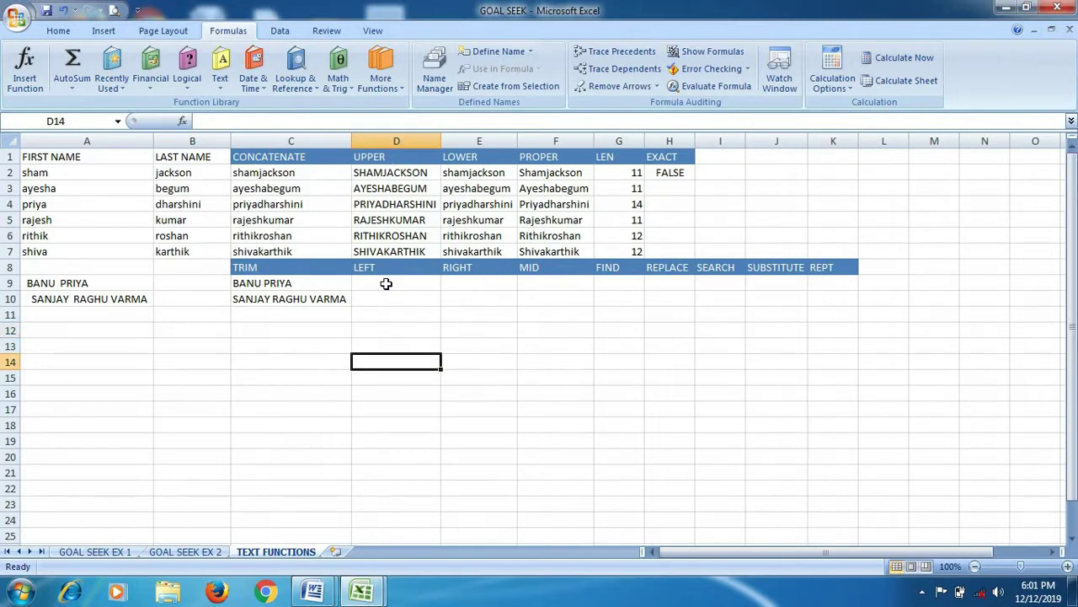
Step: Insert the LEFT function in cell D9 to extract the first 4 characters of C9
{"action": "left_click", "coordinate": [386, 284]}
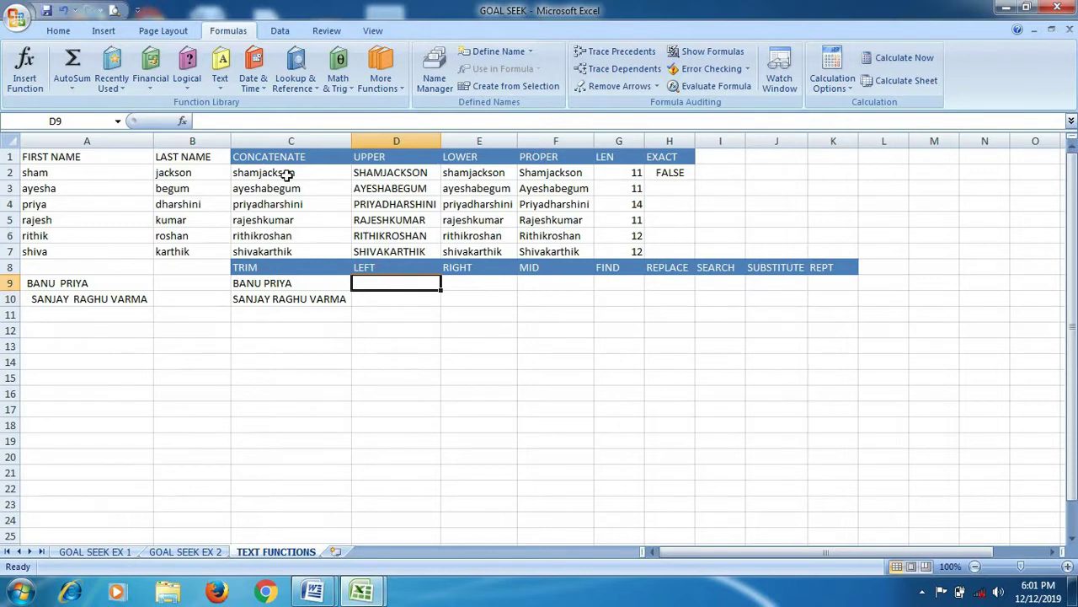
{"action": "left_click", "coordinate": [220, 84]}
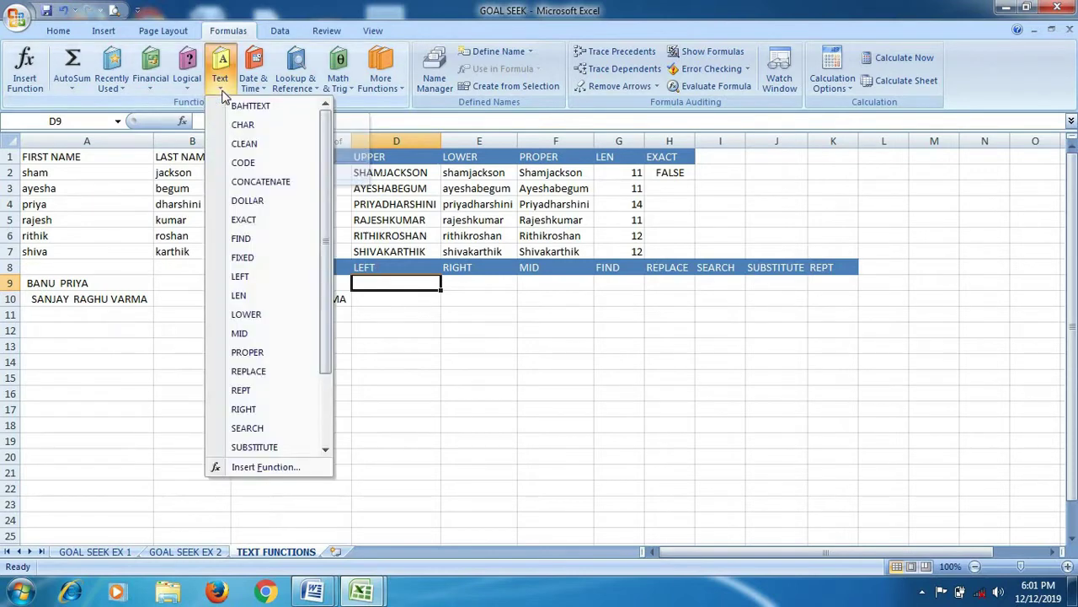
{"action": "left_click", "coordinate": [251, 277]}
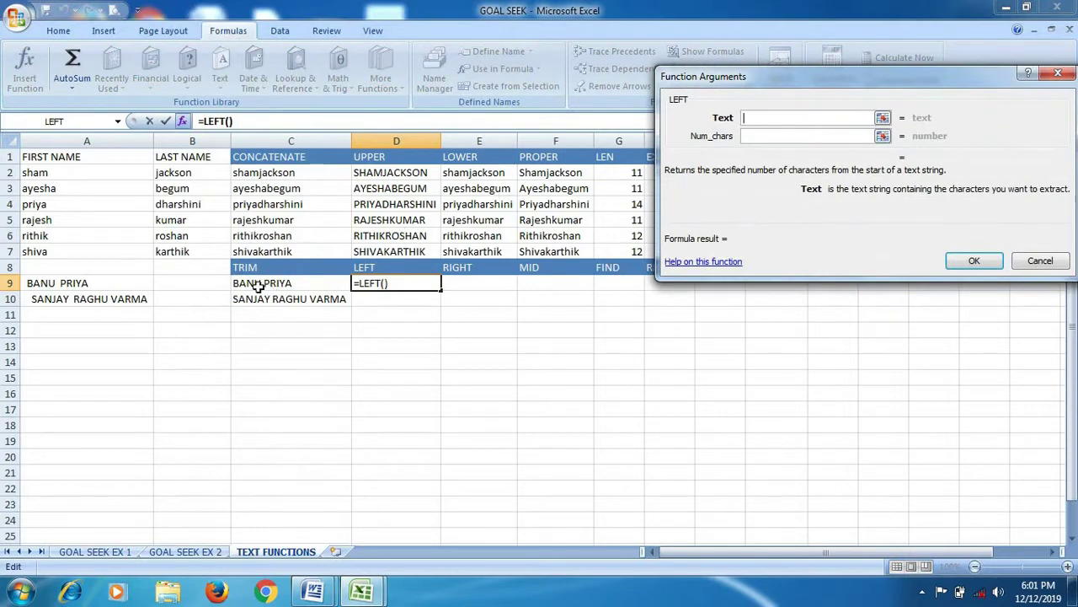
{"action": "left_click", "coordinate": [260, 287]}
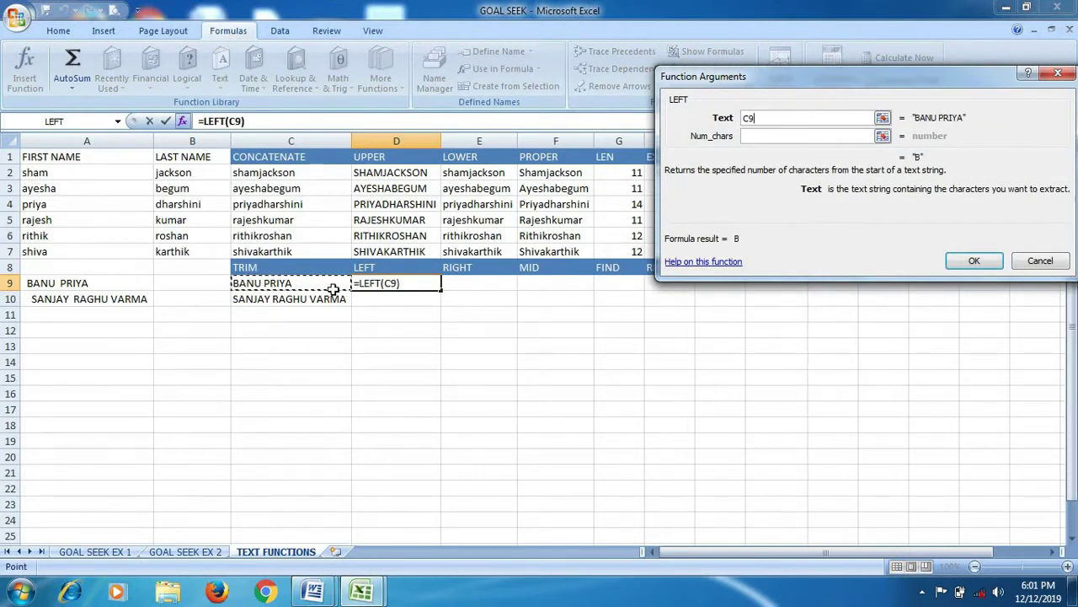
{"action": "left_click", "coordinate": [752, 137]}
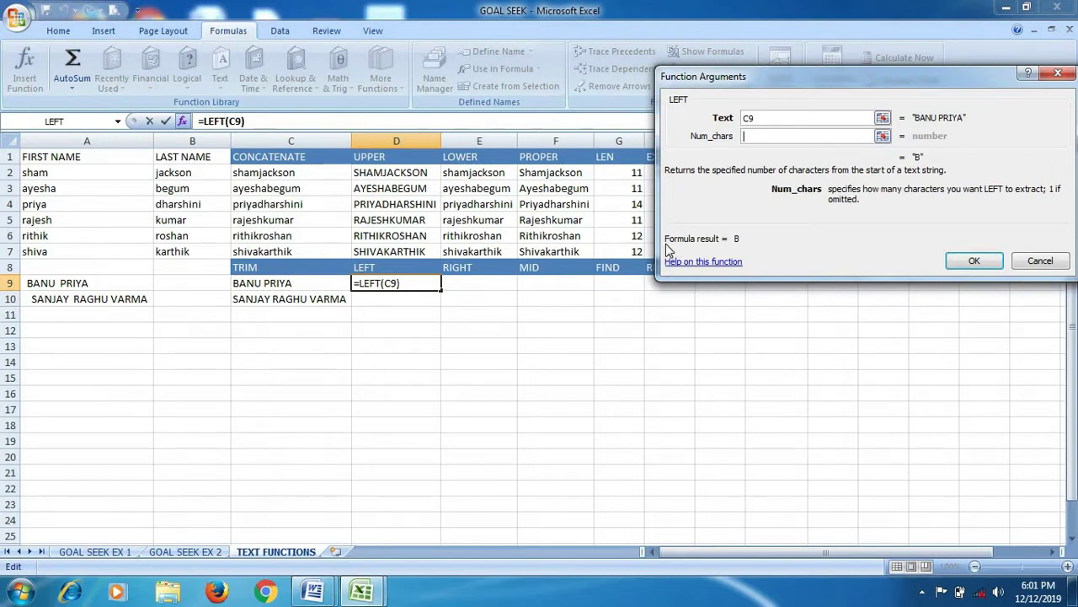
{"action": "type", "text": "4"}
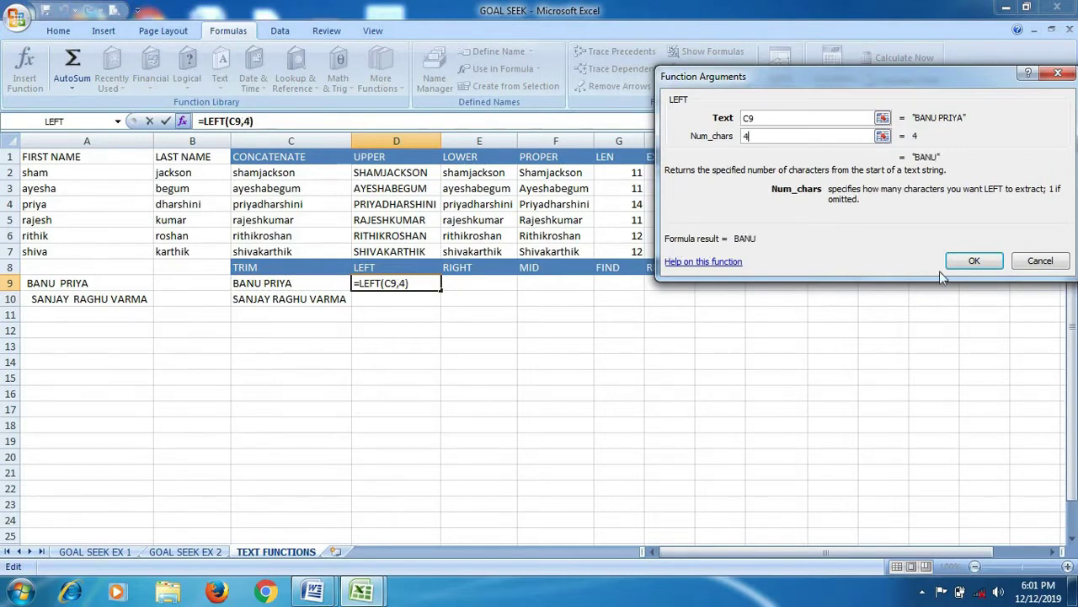
{"action": "left_click", "coordinate": [973, 262]}
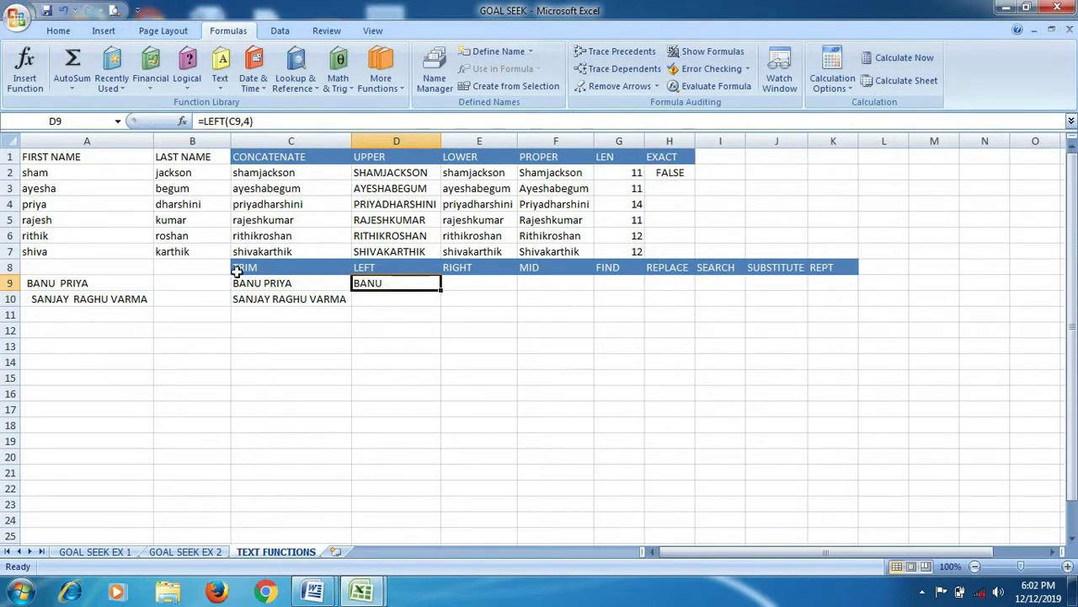
Step: Insert the RIGHT function in cell E9 to extract the last 5 characters of C9
{"action": "left_click", "coordinate": [460, 283]}
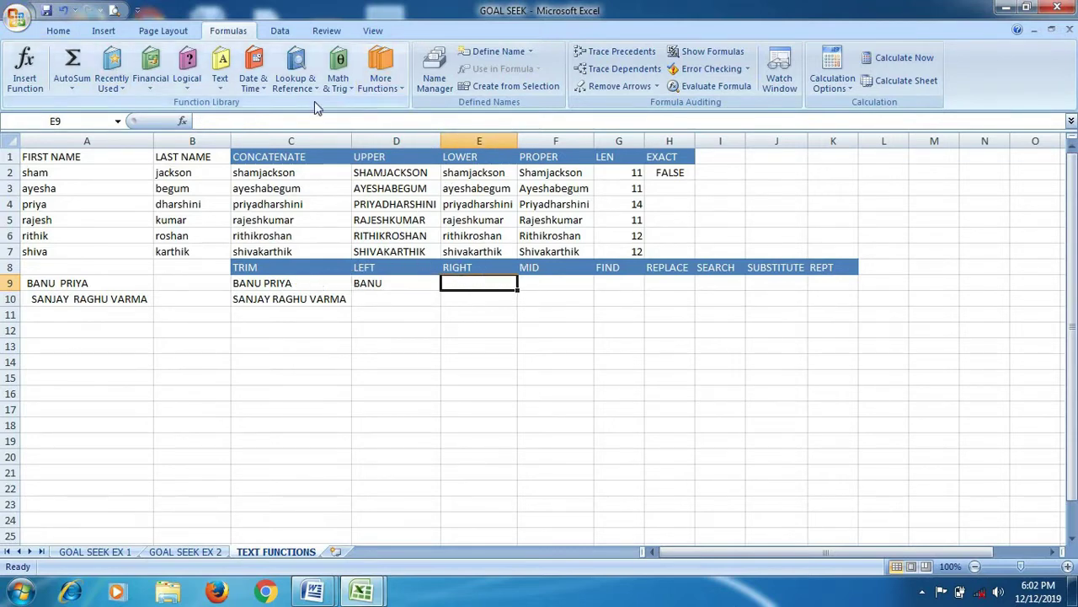
{"action": "left_click", "coordinate": [221, 80]}
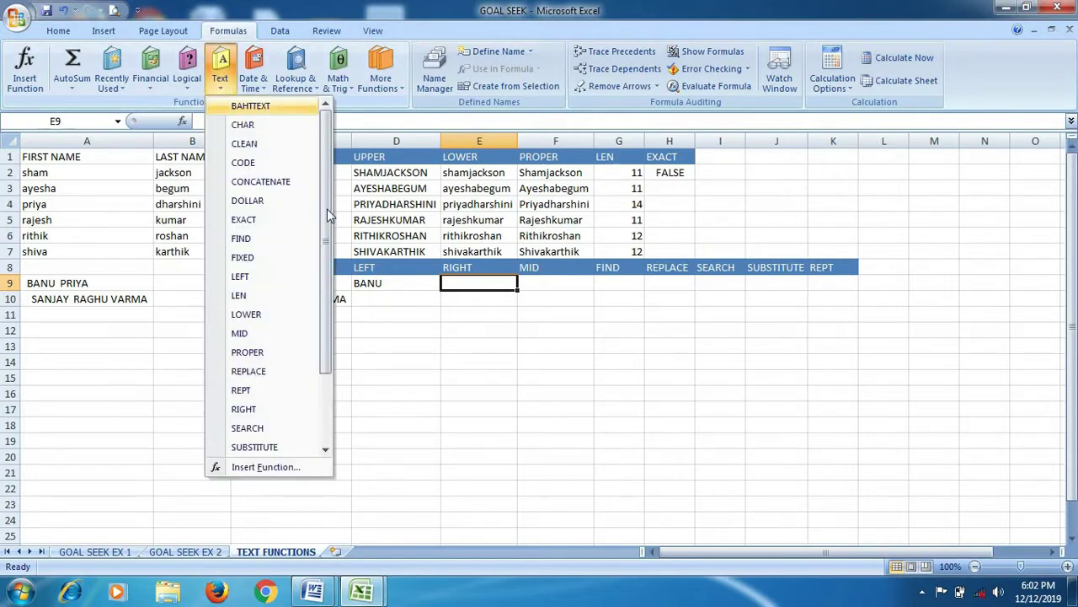
{"action": "left_click", "coordinate": [243, 409]}
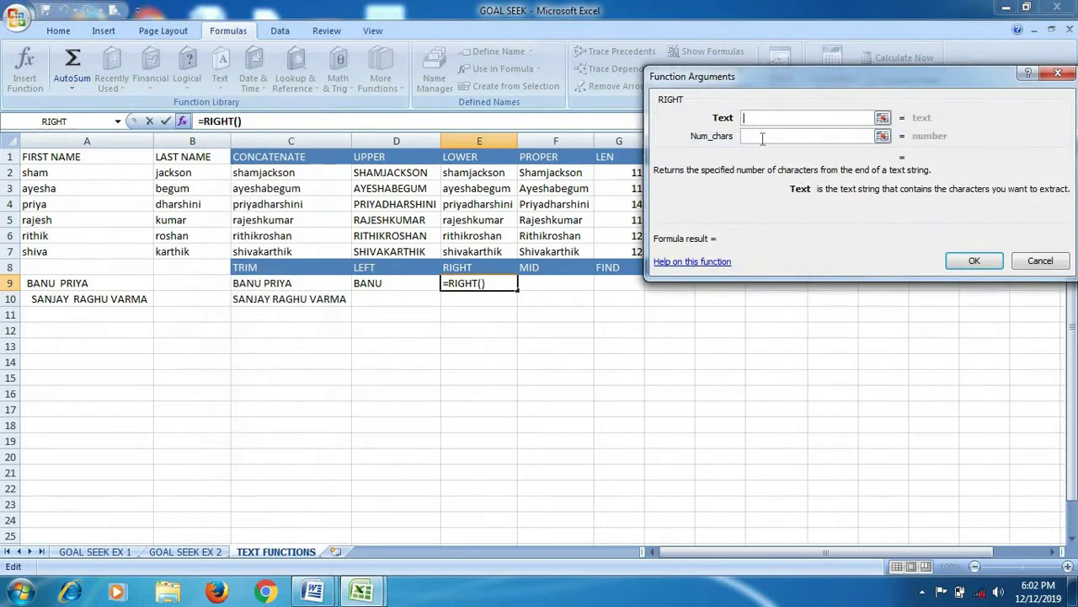
{"action": "left_click", "coordinate": [246, 287]}
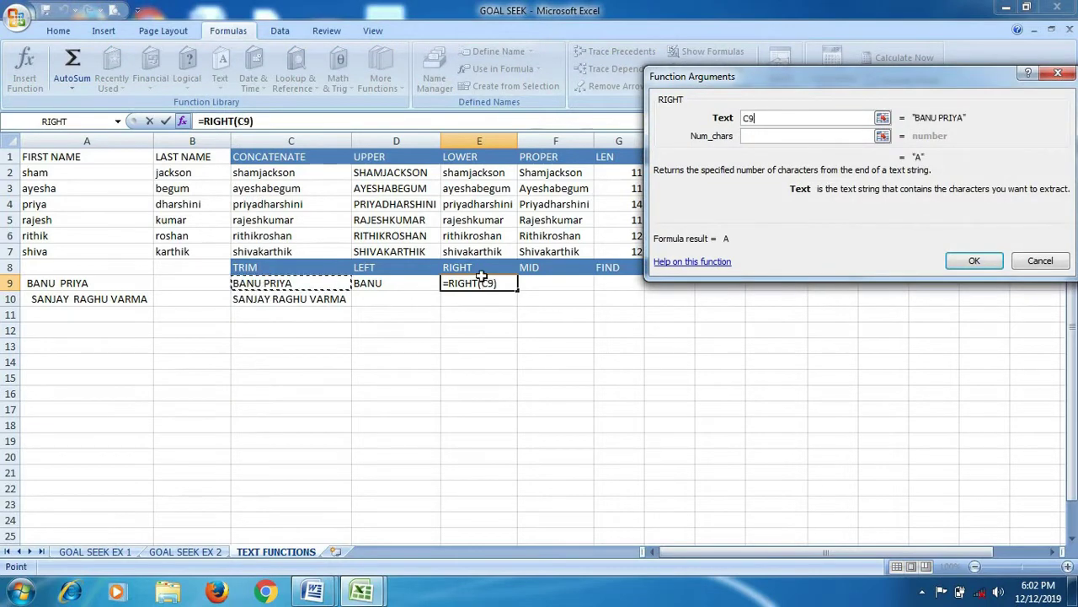
{"action": "left_click", "coordinate": [752, 135]}
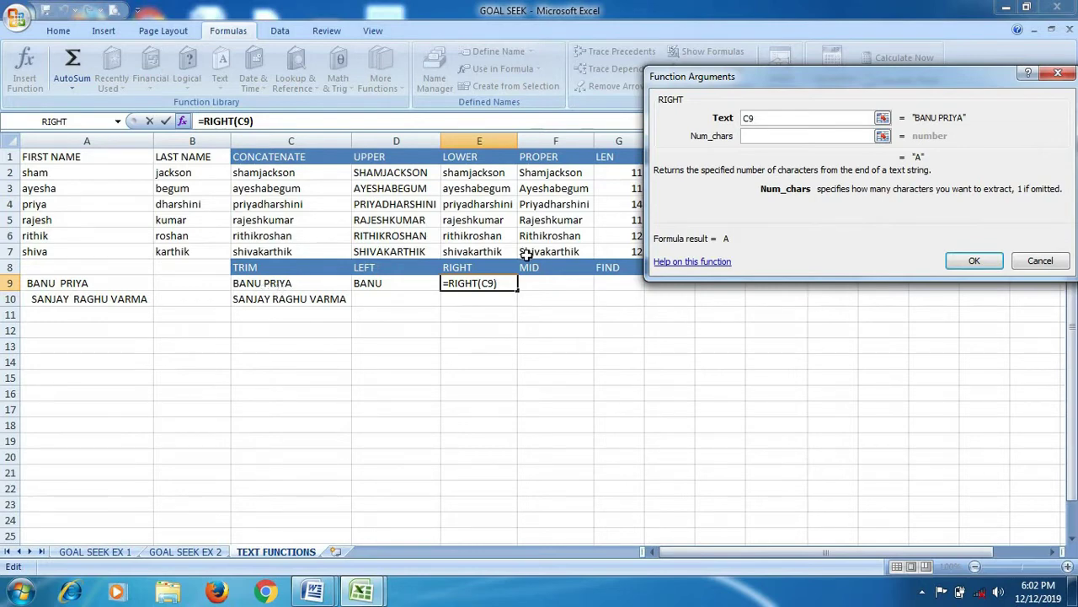
{"action": "type", "text": "5"}
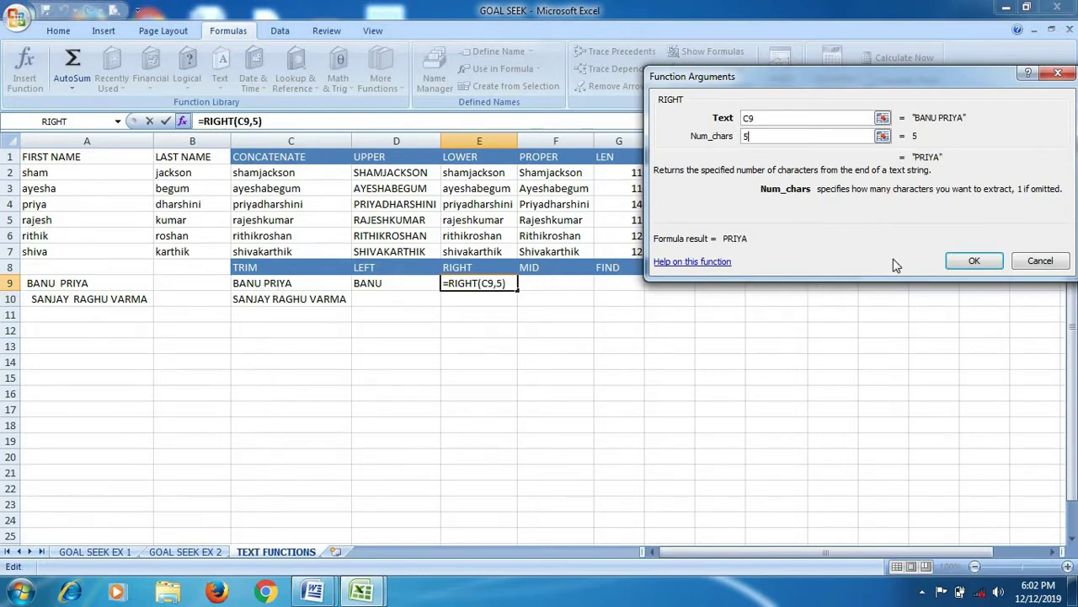
{"action": "left_click", "coordinate": [960, 261]}
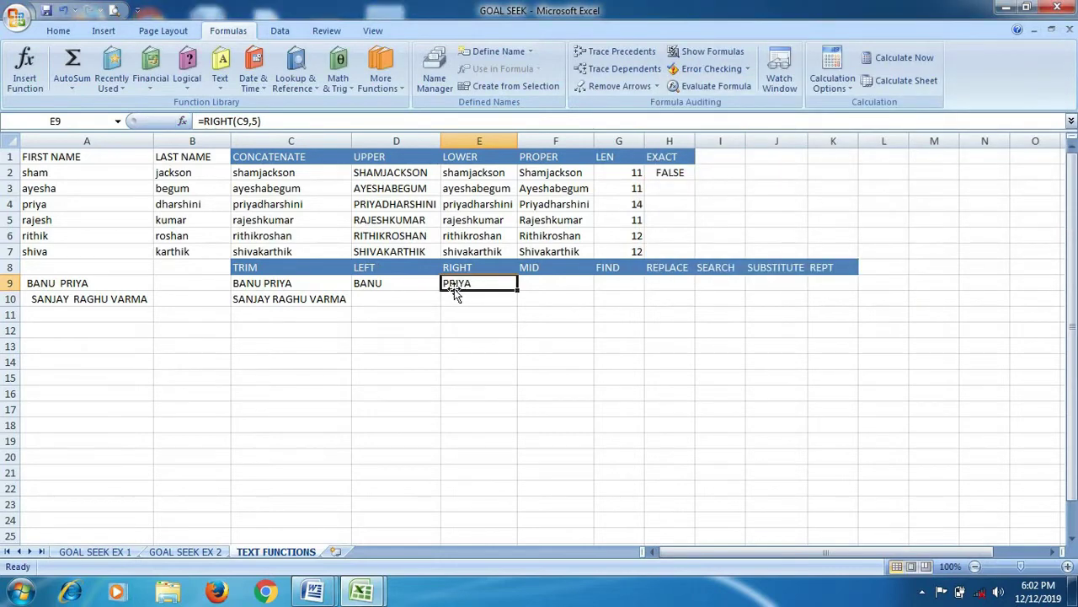
Step: Insert the MID function in cell F10 to extract 5 characters from C10, starting at character 8
{"action": "left_click", "coordinate": [539, 289]}
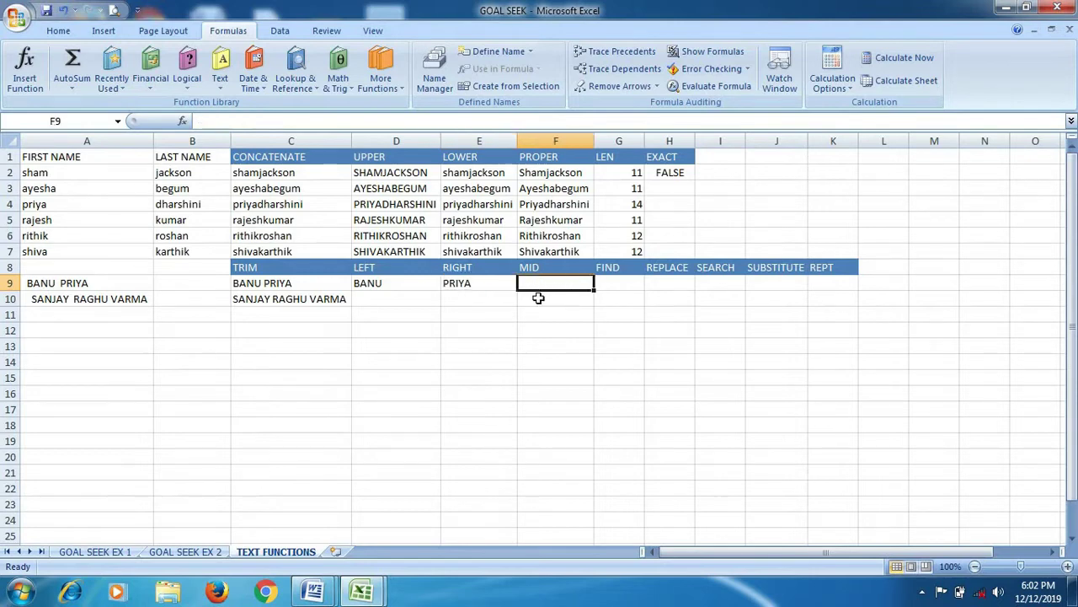
{"action": "left_click", "coordinate": [521, 300]}
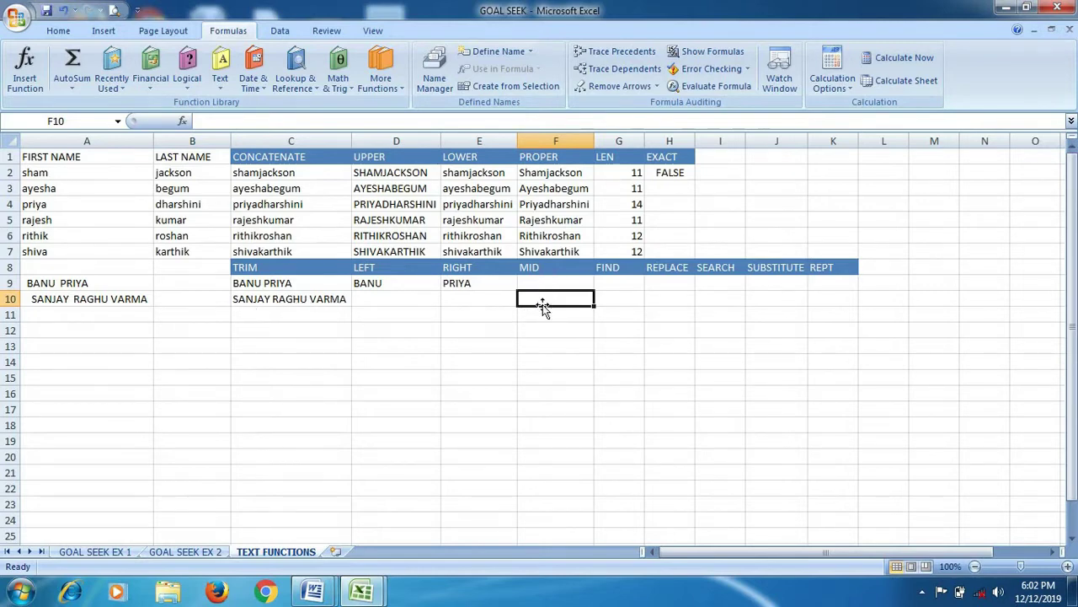
{"action": "left_click", "coordinate": [220, 67]}
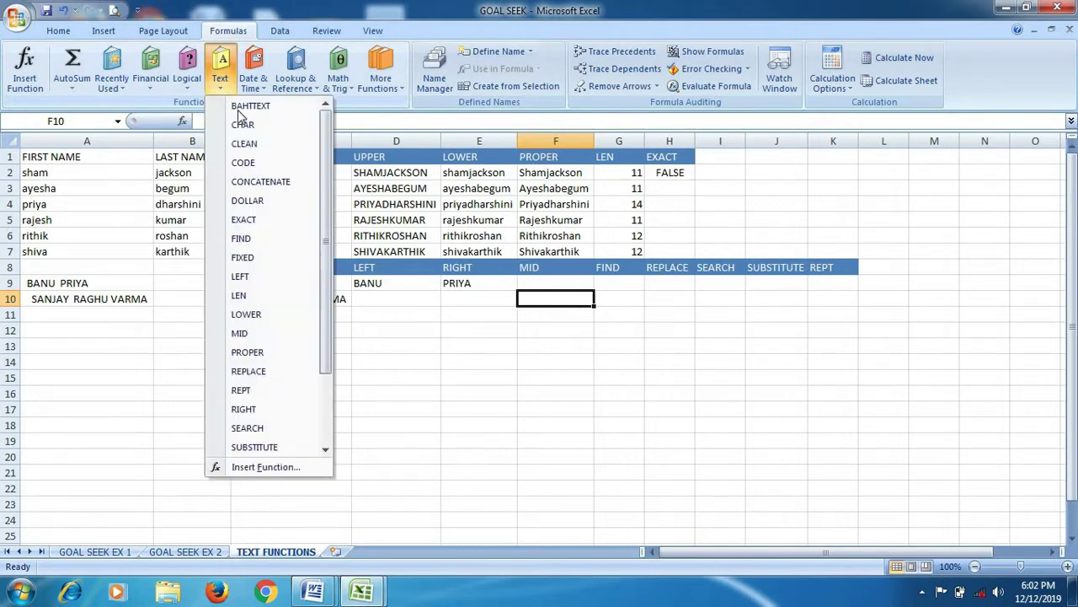
{"action": "left_click", "coordinate": [244, 333]}
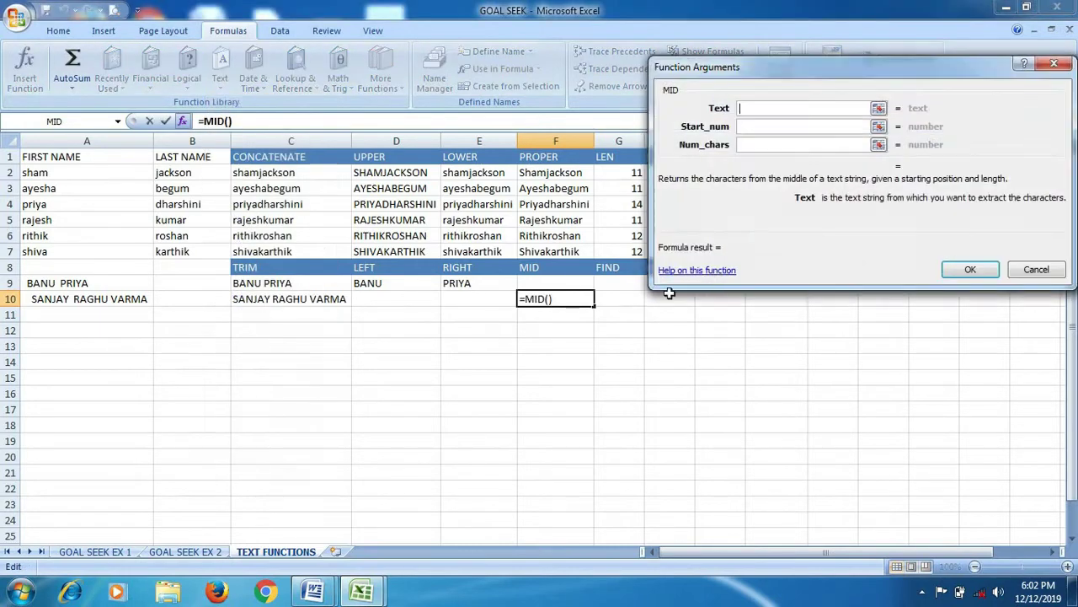
{"action": "left_click", "coordinate": [244, 302]}
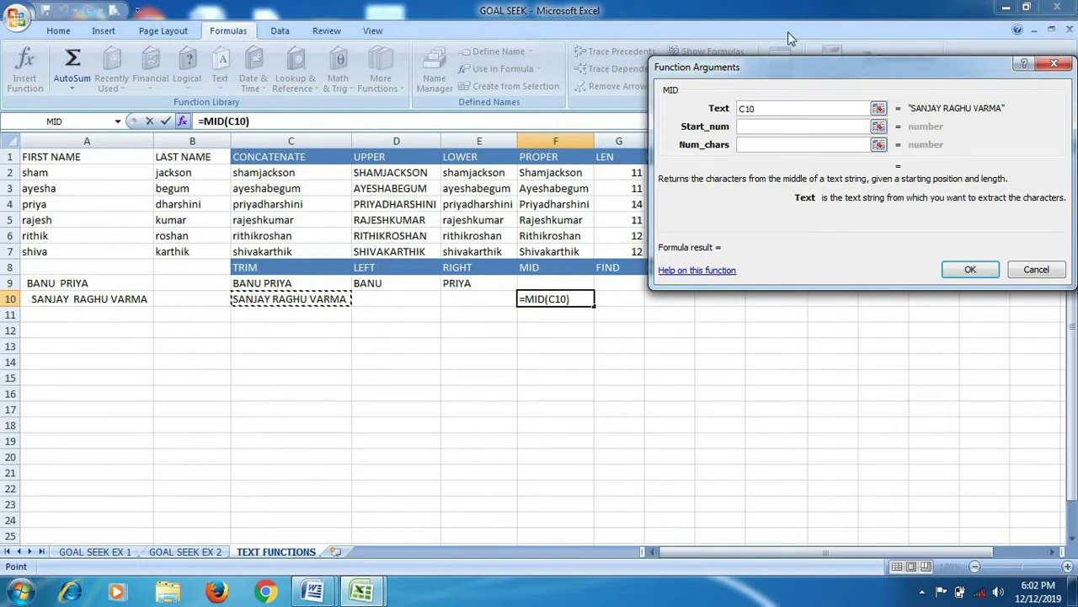
{"action": "key", "text": "Tab"}
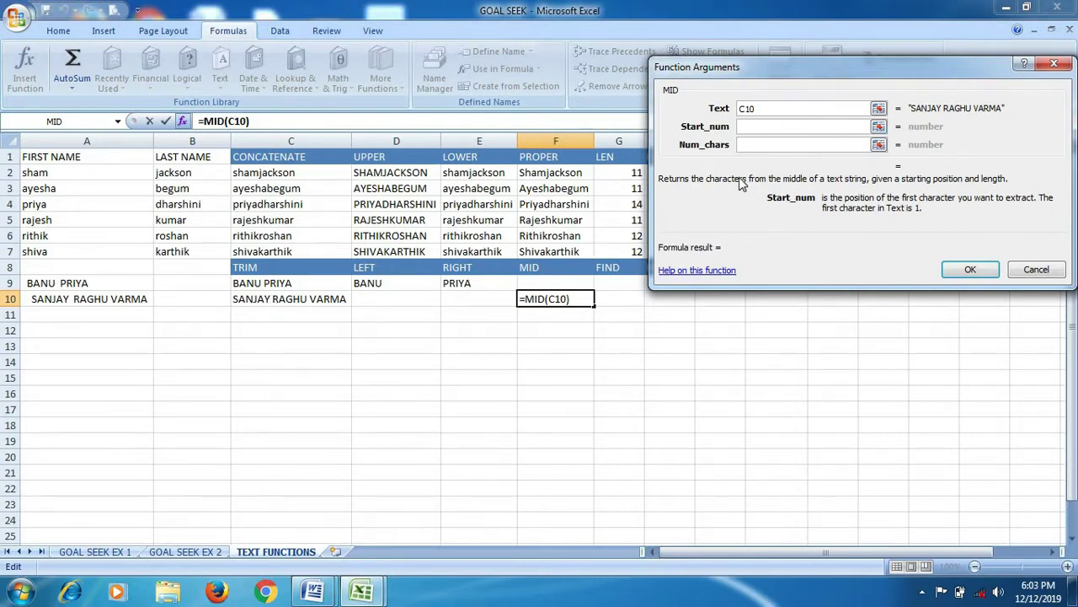
{"action": "type", "text": "8"}
{"action": "left_click", "coordinate": [740, 144]}
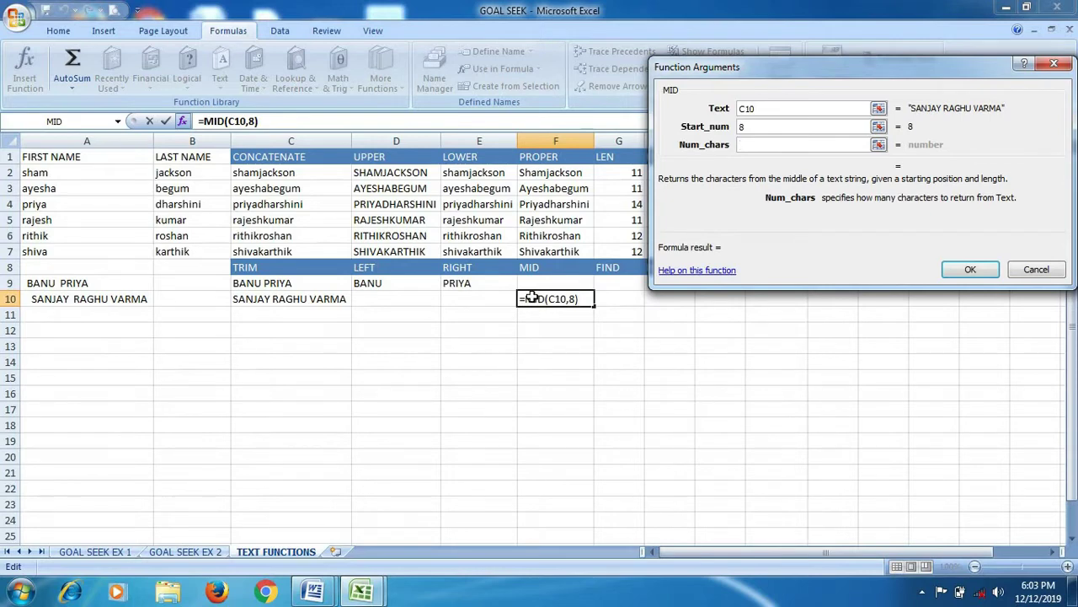
{"action": "type", "text": "5"}
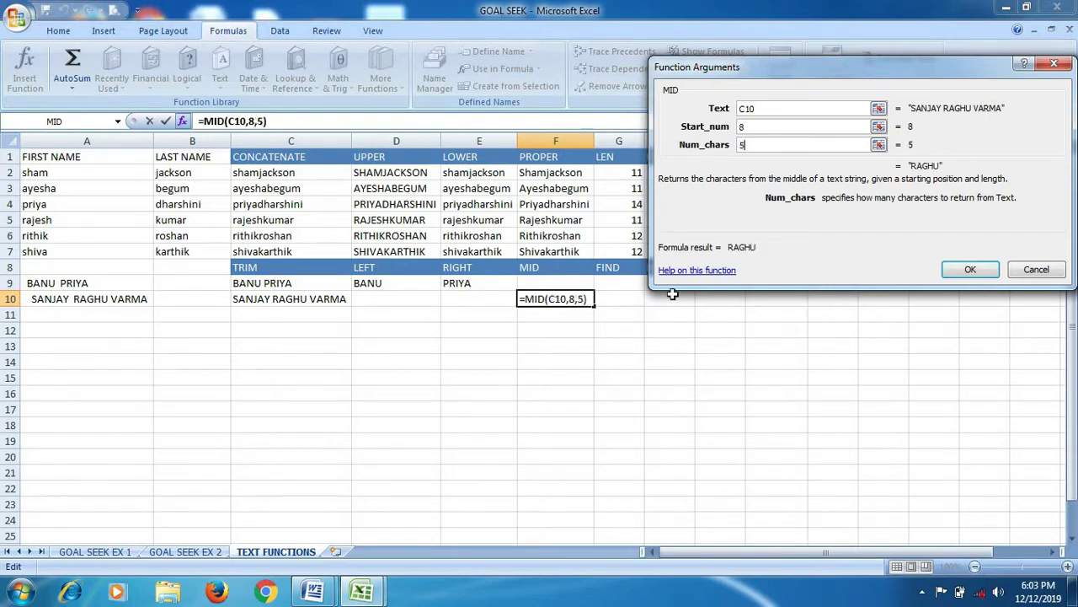
{"action": "left_click", "coordinate": [950, 269]}
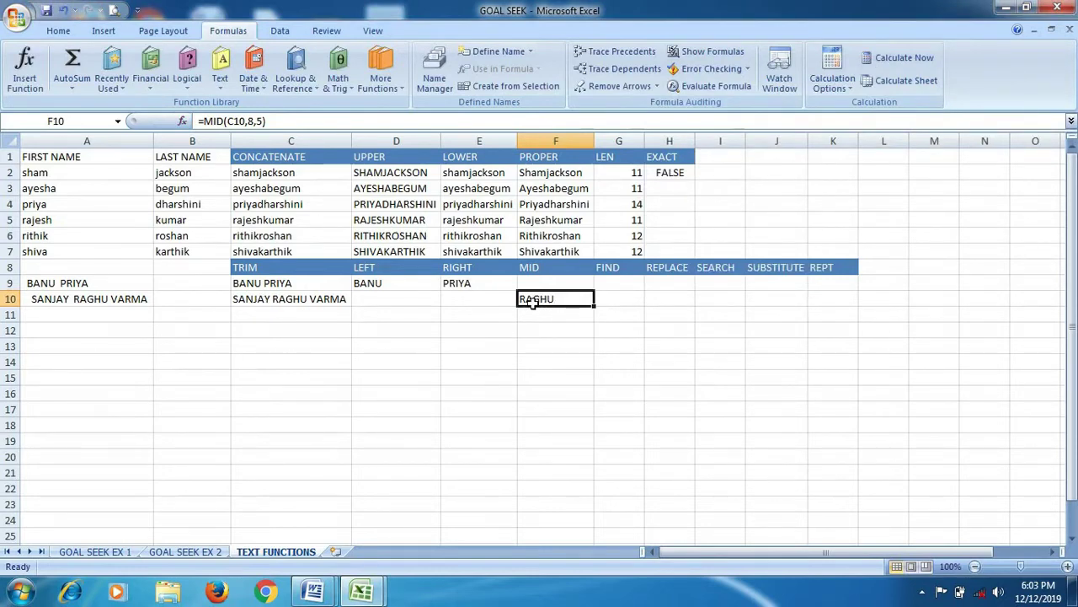
Step: Insert the FIND function in cell G10 to locate the middle name within C10, with start number 1
{"action": "left_click", "coordinate": [621, 299]}
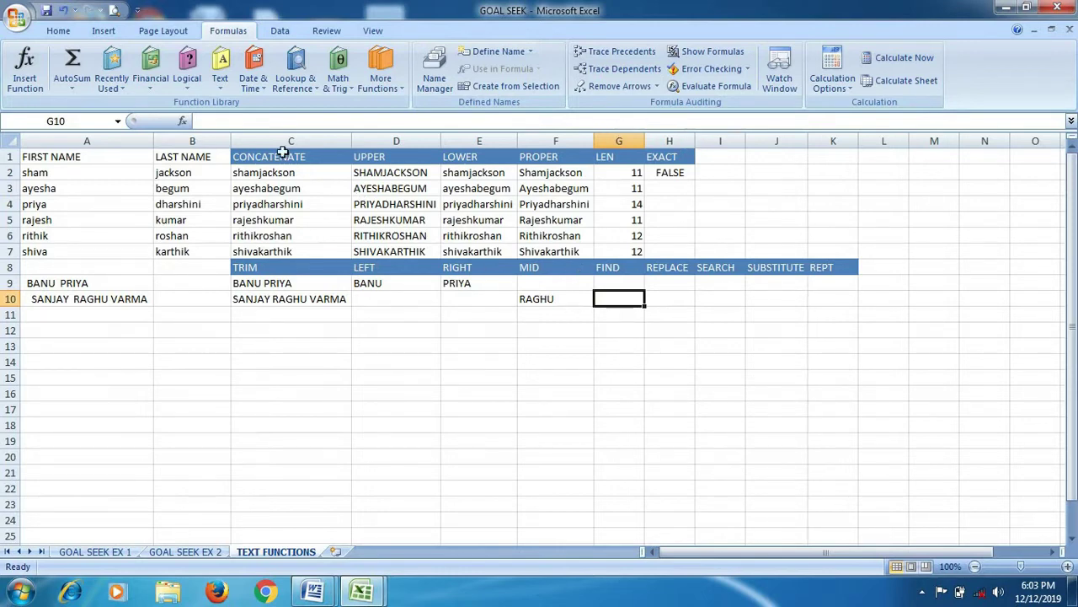
{"action": "left_click", "coordinate": [218, 91]}
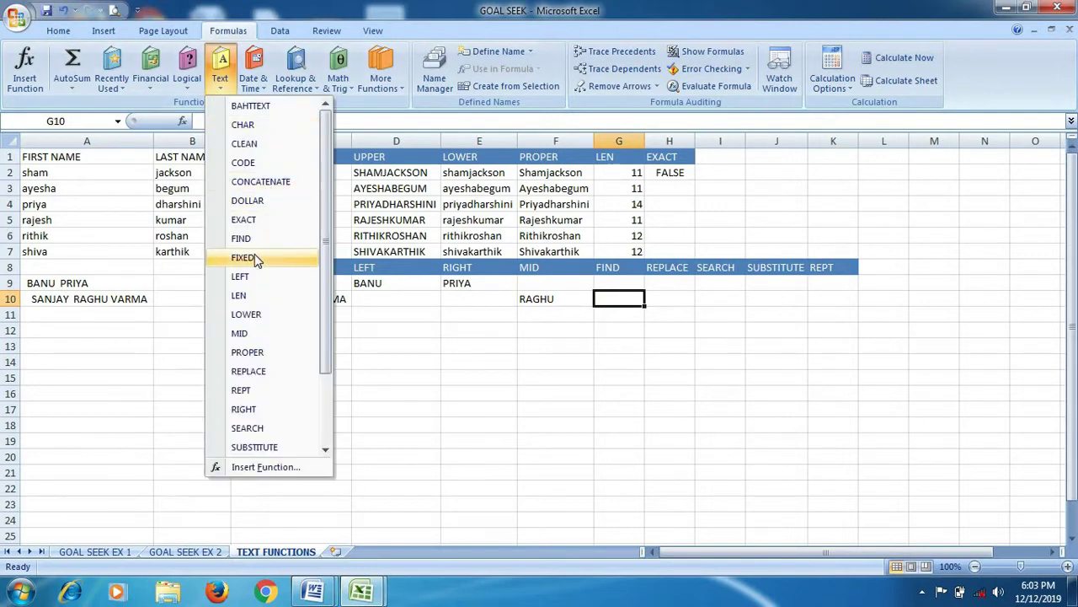
{"action": "left_click", "coordinate": [253, 239]}
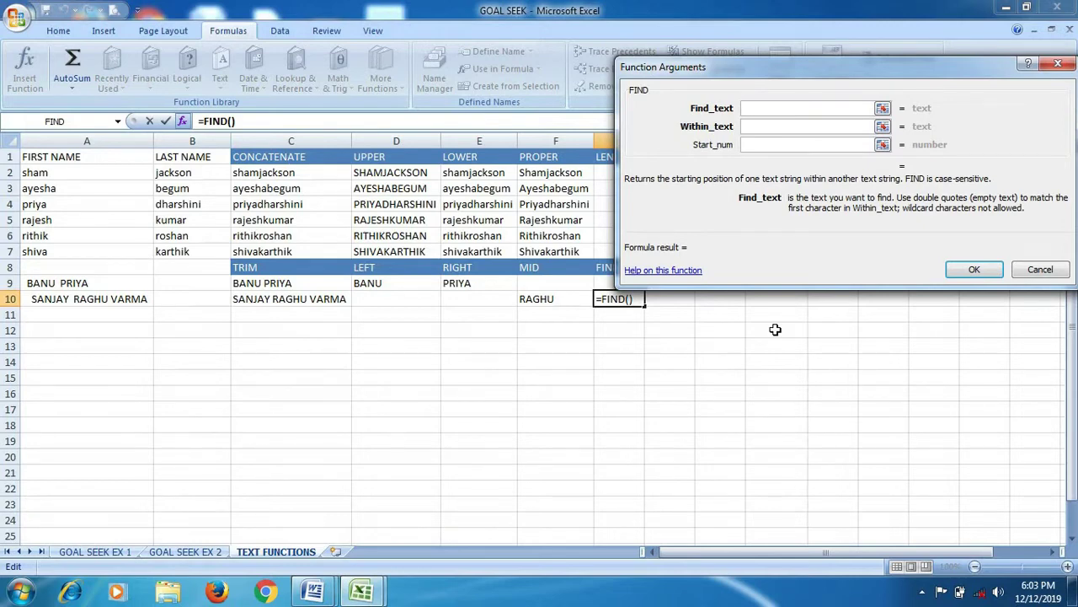
{"action": "type", "text": "RAGHU"}
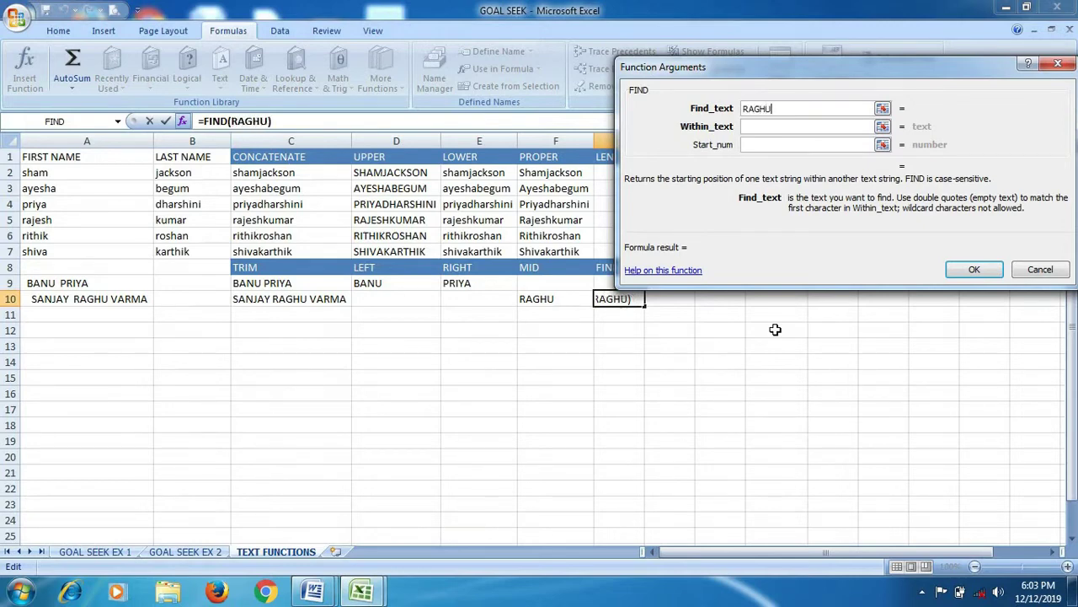
{"action": "left_click", "coordinate": [753, 127]}
{"action": "left_click", "coordinate": [256, 300]}
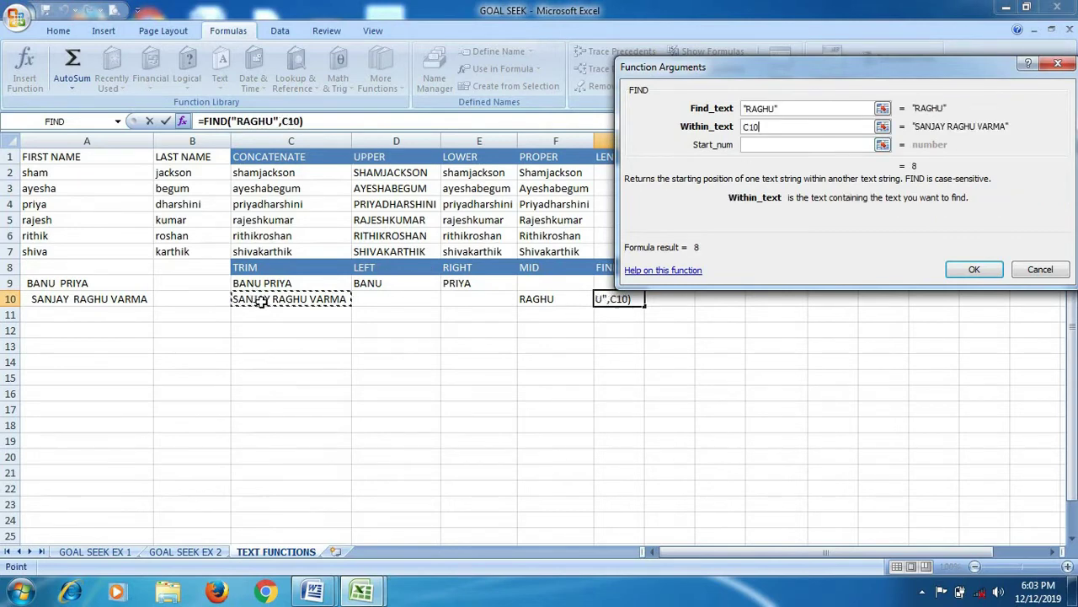
{"action": "left_click", "coordinate": [742, 149]}
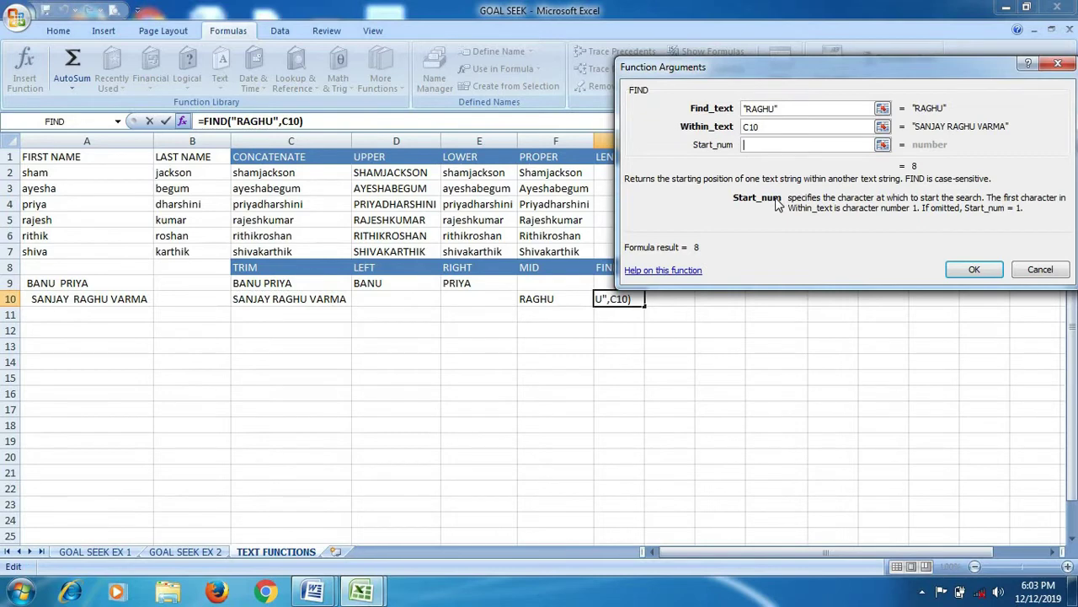
{"action": "type", "text": "1"}
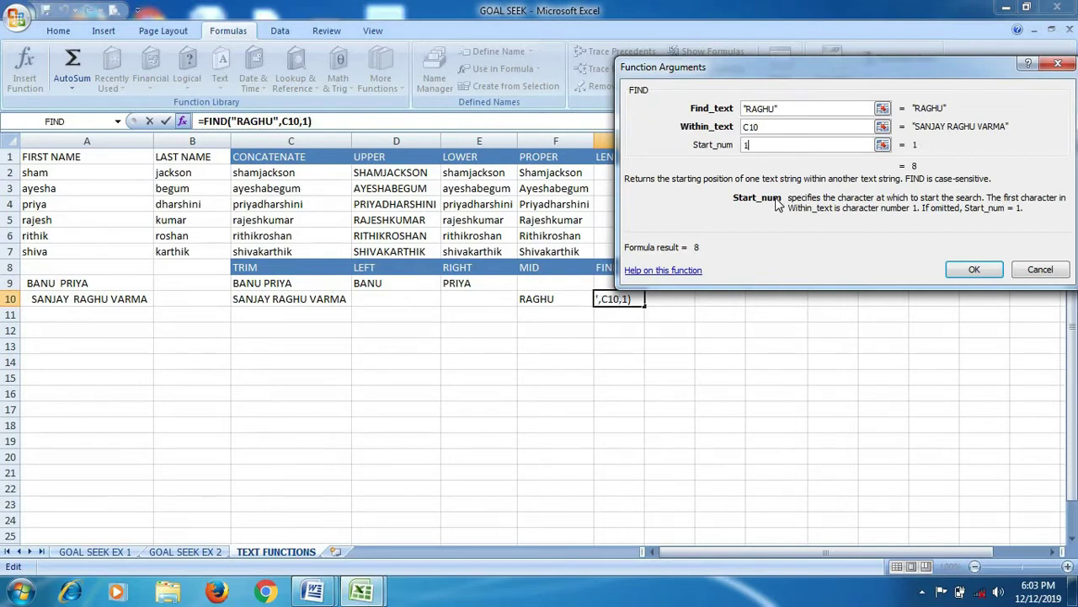
{"action": "left_click", "coordinate": [975, 271]}
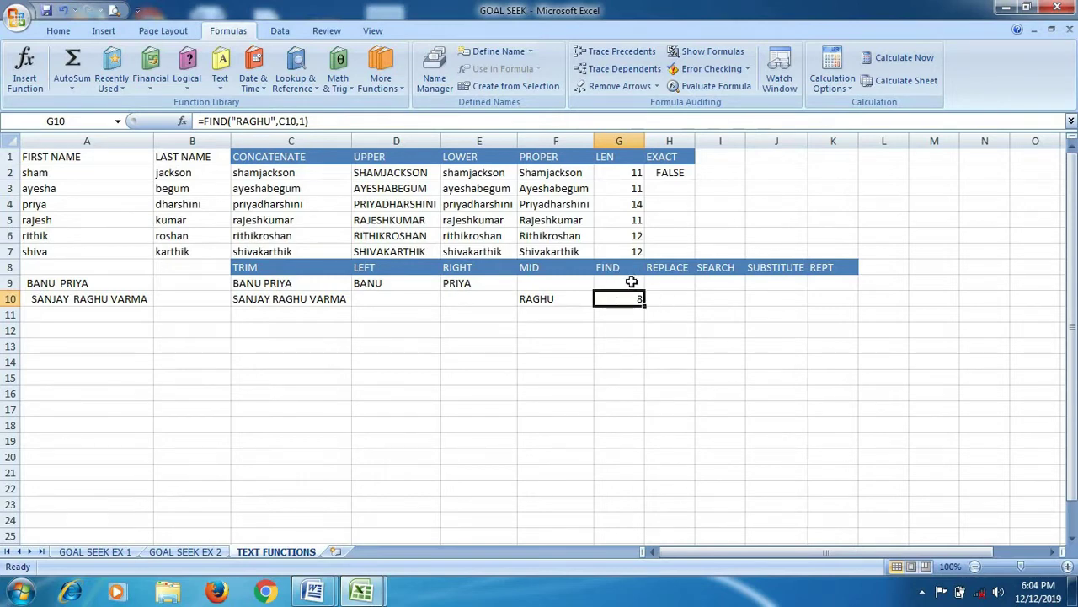
Step: Insert the REPLACE function in H10, replacing 5 characters of C10 from character 8 with a new middle name, and widen column H to fit
{"action": "left_click", "coordinate": [680, 299]}
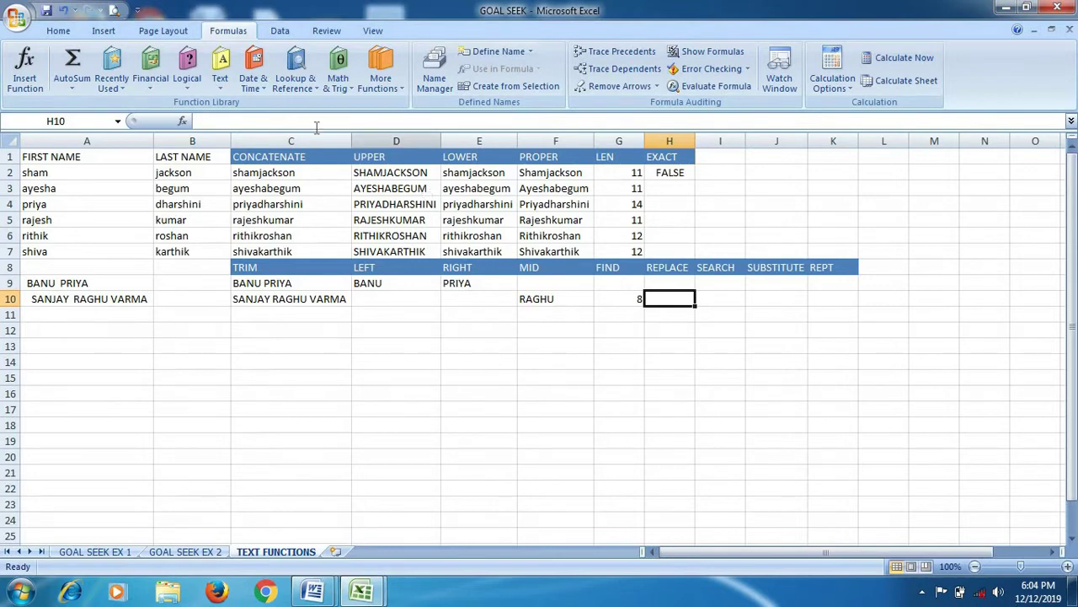
{"action": "left_click", "coordinate": [220, 69]}
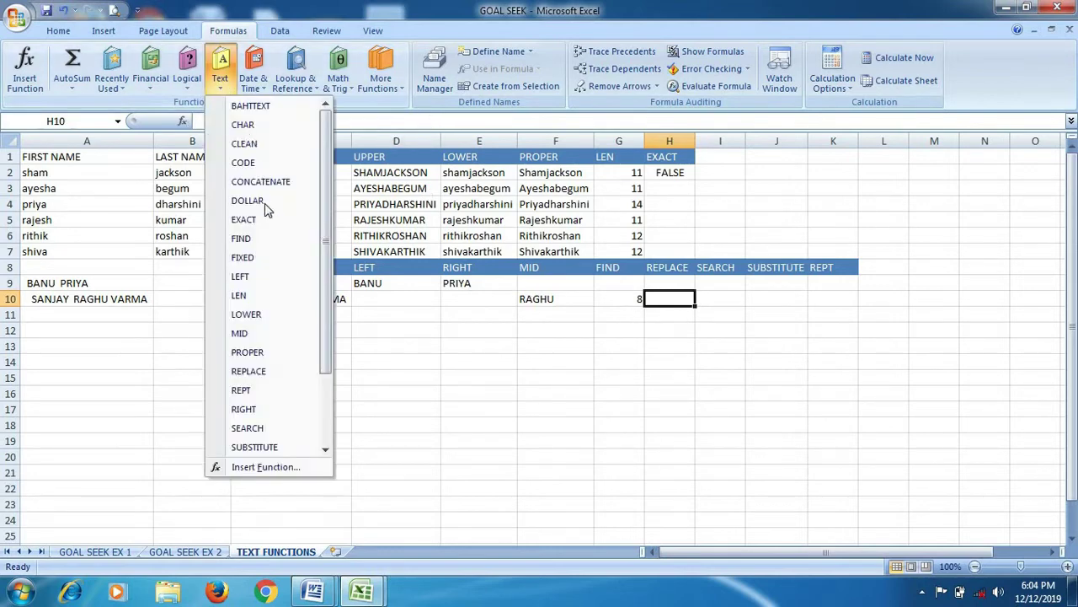
{"action": "left_click", "coordinate": [249, 371]}
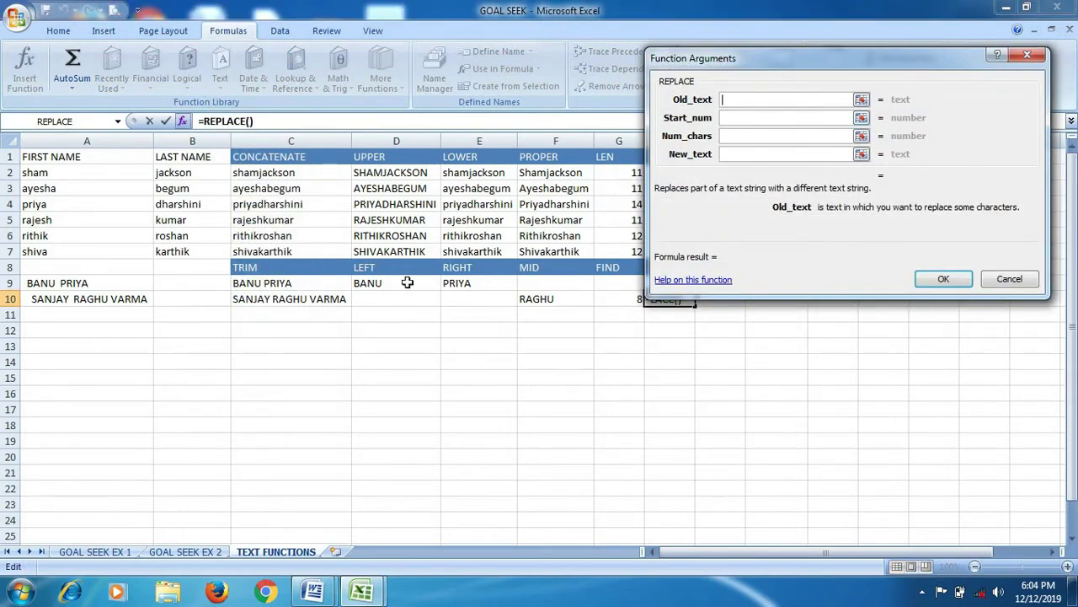
{"action": "left_click", "coordinate": [263, 301]}
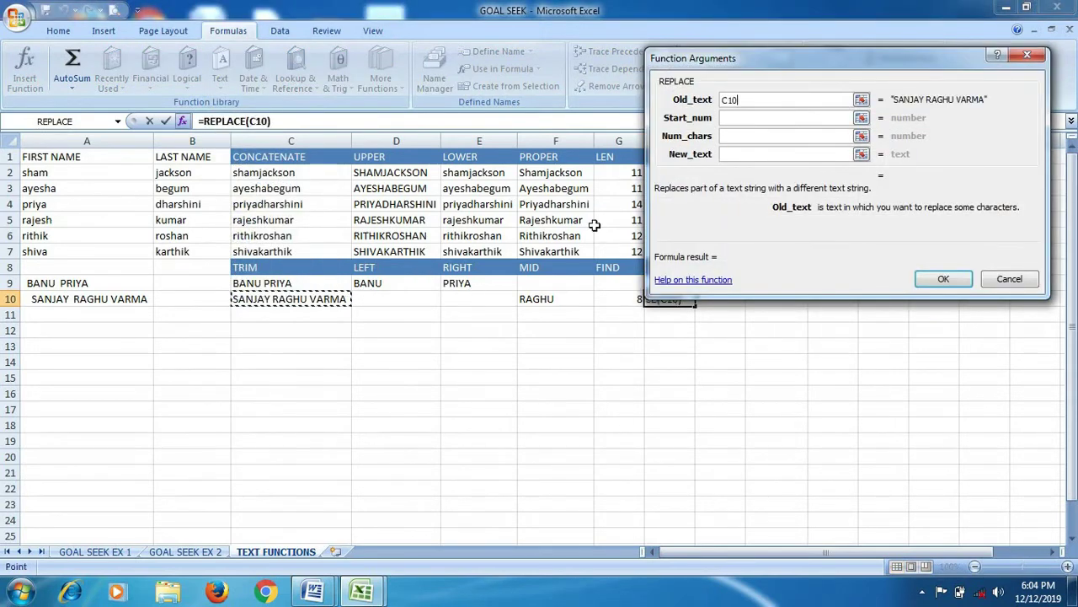
{"action": "left_click", "coordinate": [723, 118]}
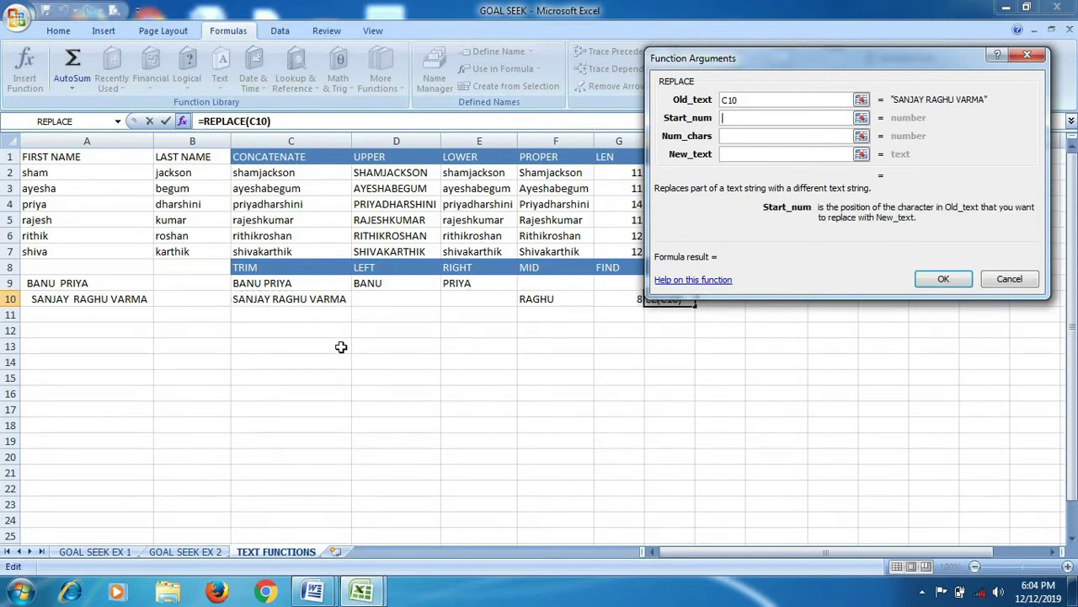
{"action": "type", "text": "8"}
{"action": "left_click", "coordinate": [730, 138]}
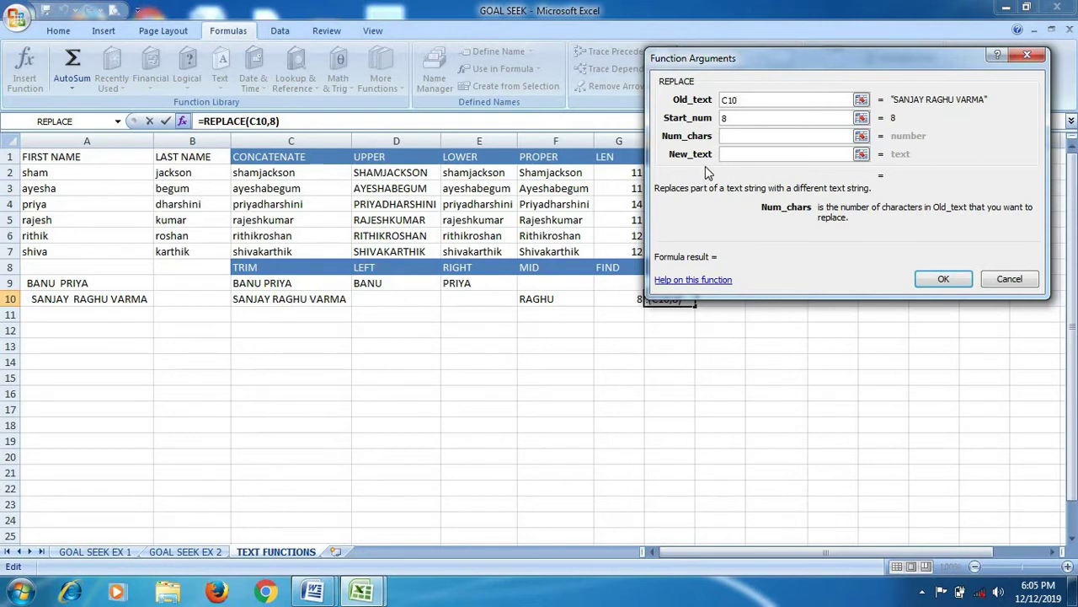
{"action": "type", "text": "5"}
{"action": "left_click", "coordinate": [728, 154]}
{"action": "type", "text": "KUMARA"}
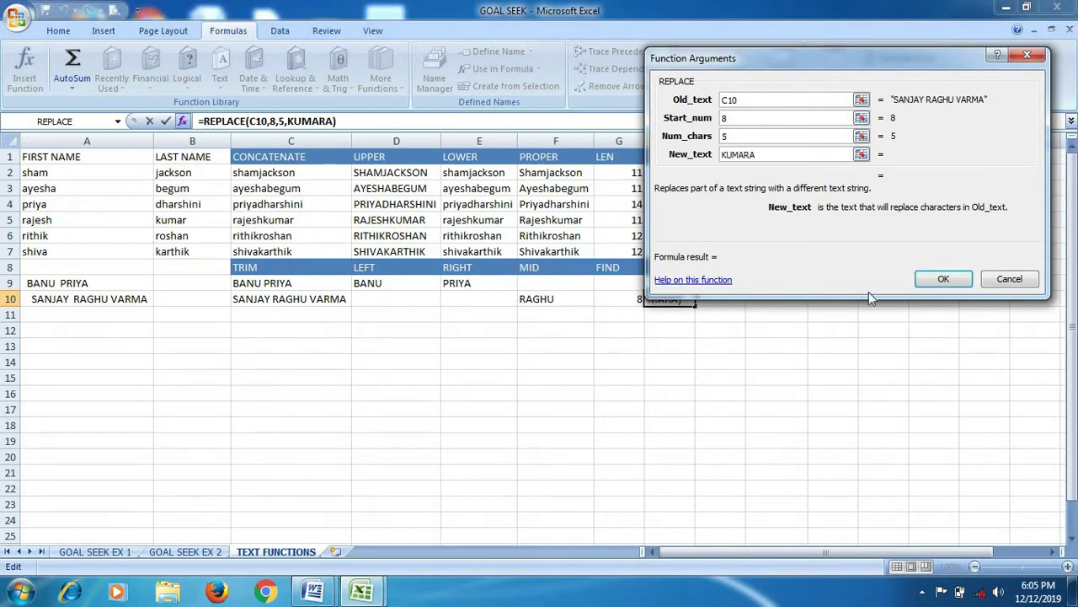
{"action": "left_click", "coordinate": [937, 279]}
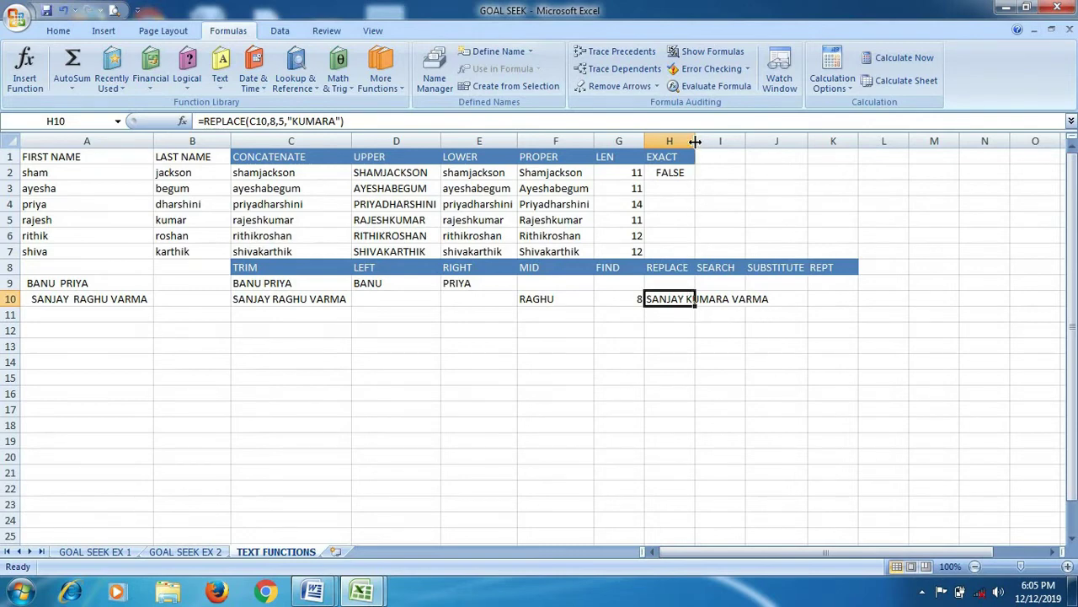
{"action": "left_click_drag", "start_coordinate": [693, 141], "coordinate": [757, 150]}
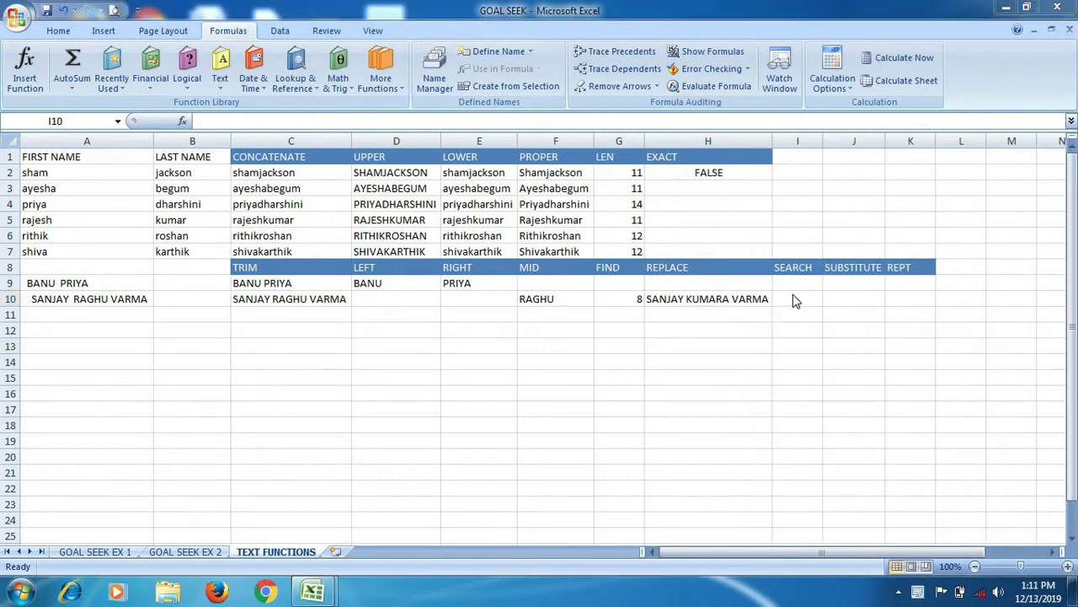
Step: Insert the SEARCH function in cell I10 to locate the lower-case middle name within C10, with start number 1
{"action": "left_click", "coordinate": [792, 300]}
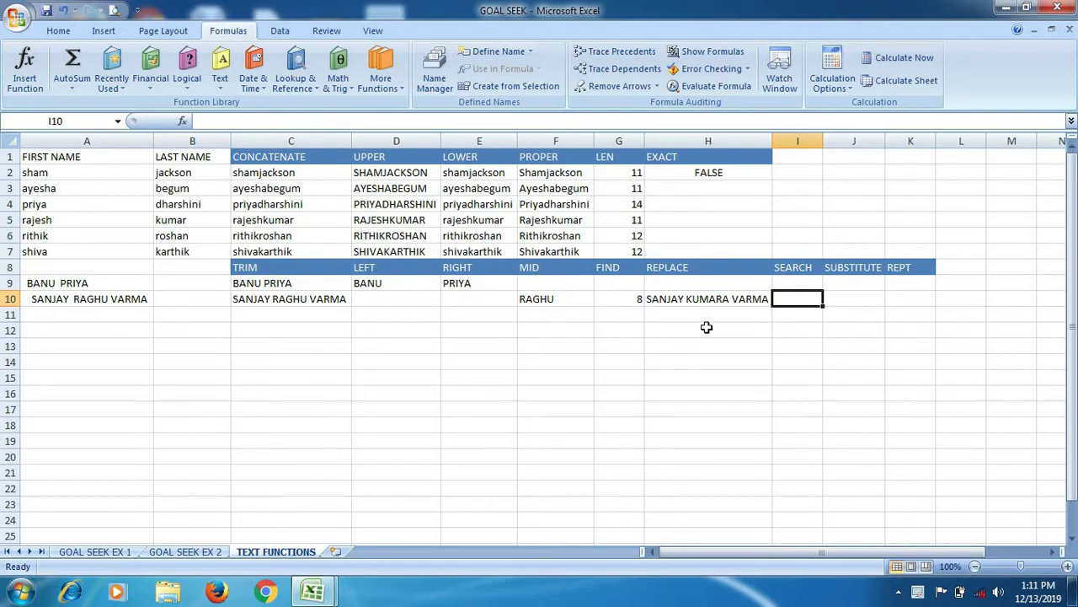
{"action": "left_click", "coordinate": [221, 85]}
{"action": "left_click", "coordinate": [248, 428]}
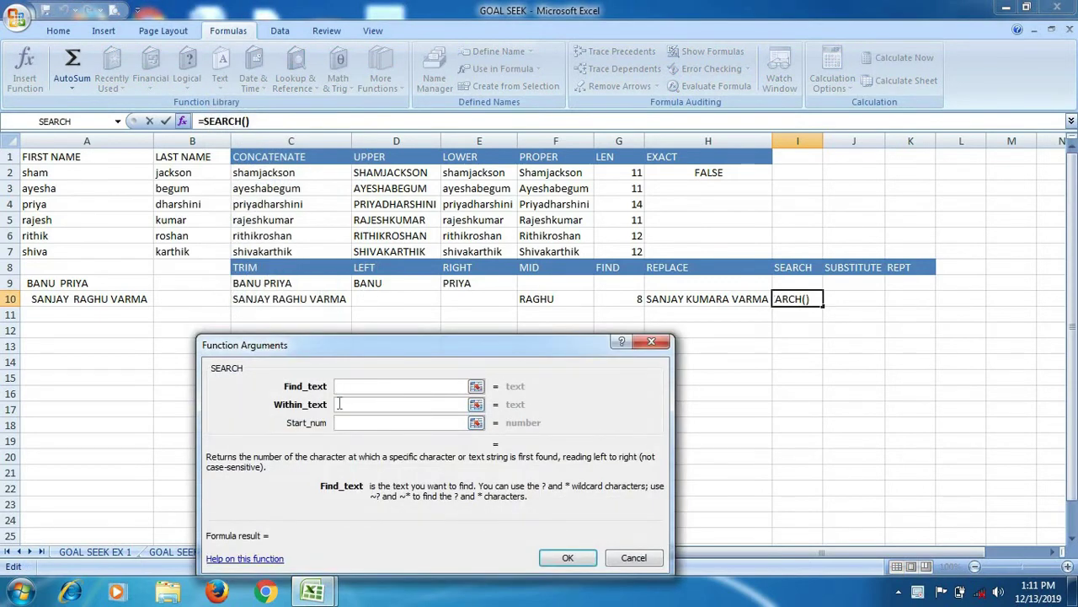
{"action": "type", "text": "raghu"}
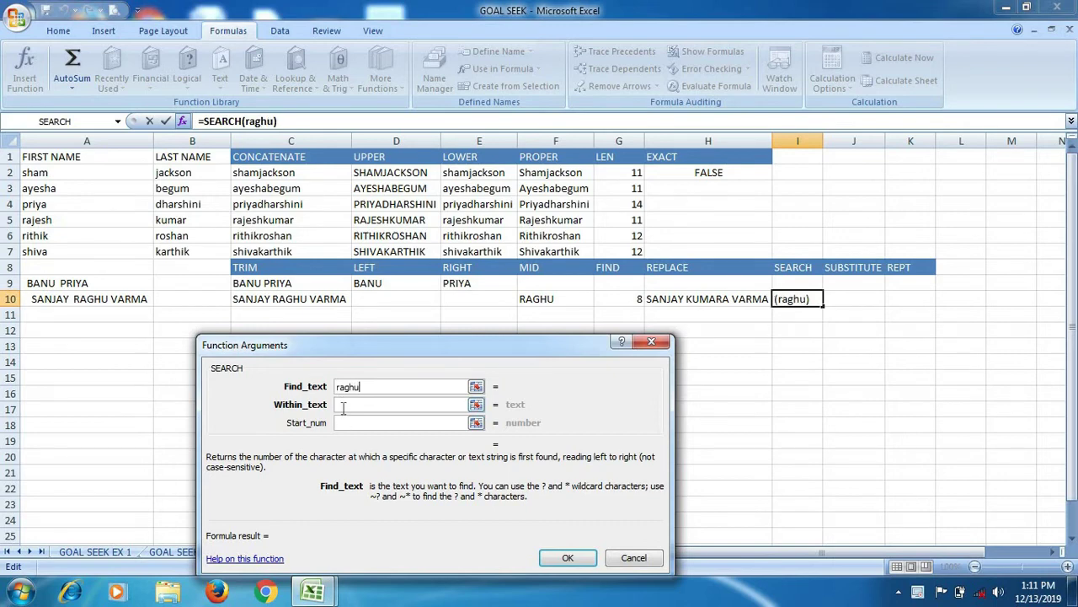
{"action": "left_click", "coordinate": [345, 404]}
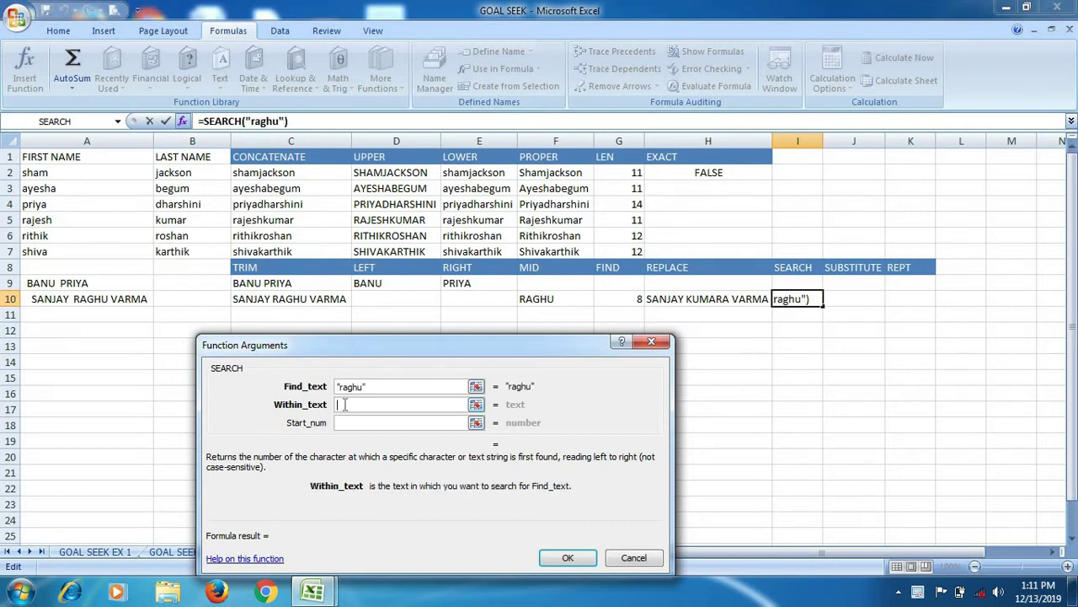
{"action": "left_click", "coordinate": [286, 303]}
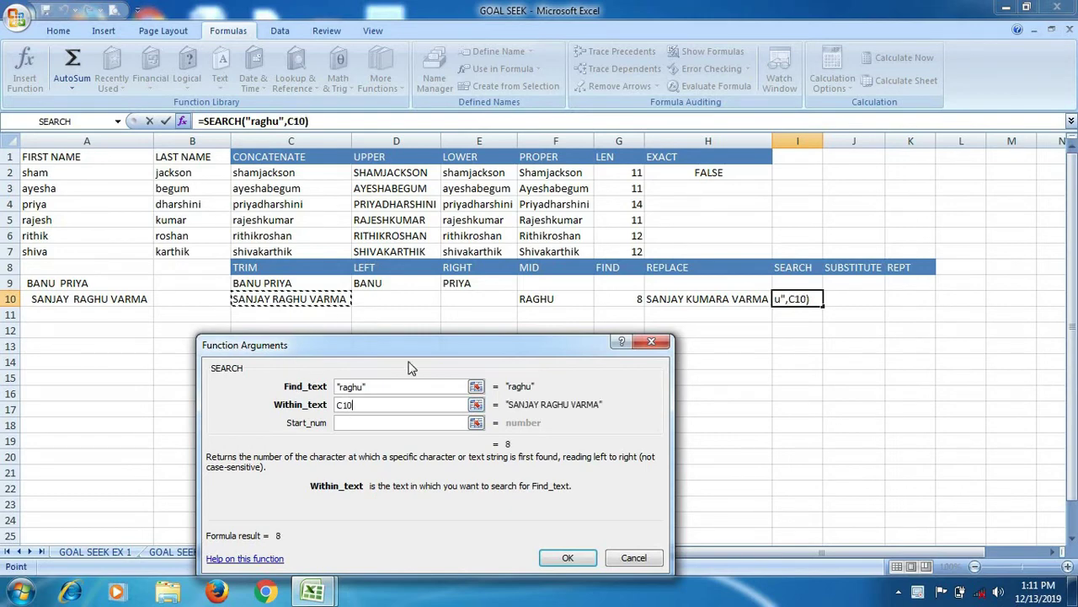
{"action": "left_click", "coordinate": [340, 424]}
{"action": "type", "text": "1"}
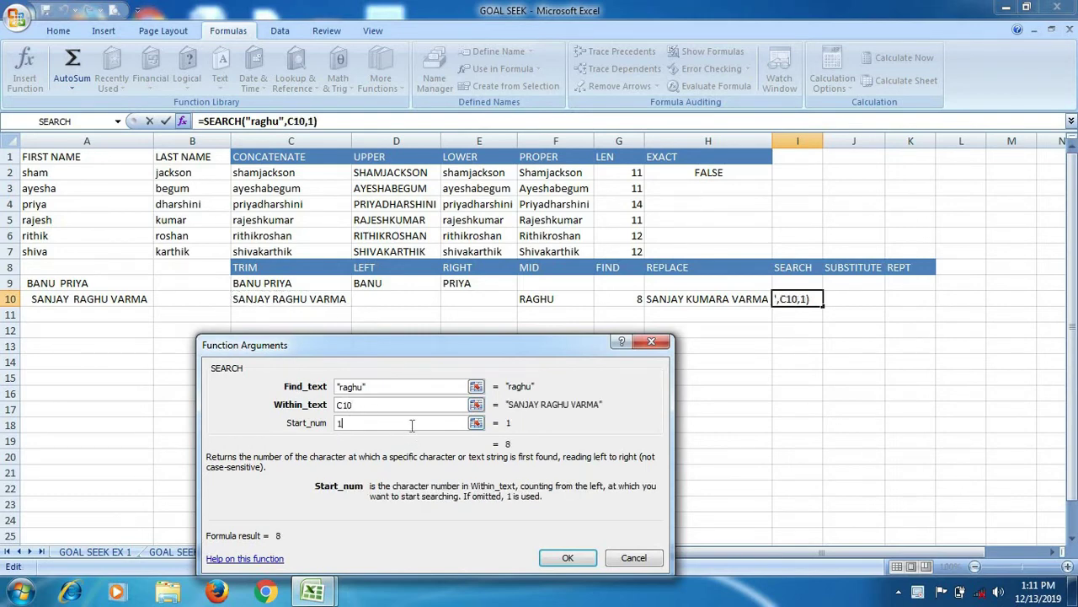
{"action": "left_click", "coordinate": [567, 558]}
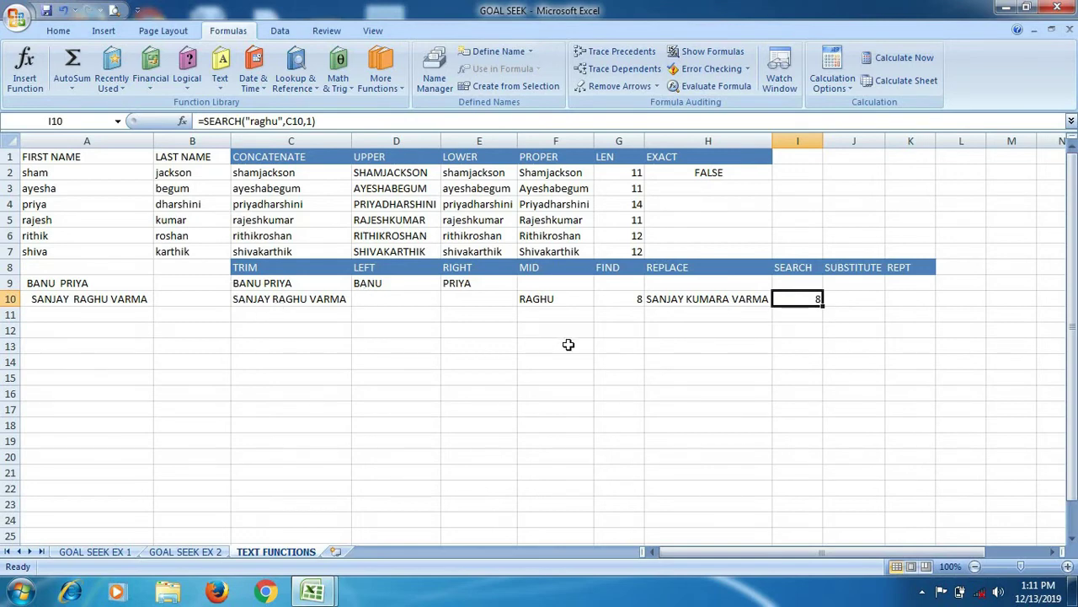
Step: Insert the FIND function in cell G11 to look for the lower-case middle name within C10, with start number 1
{"action": "left_click", "coordinate": [620, 315]}
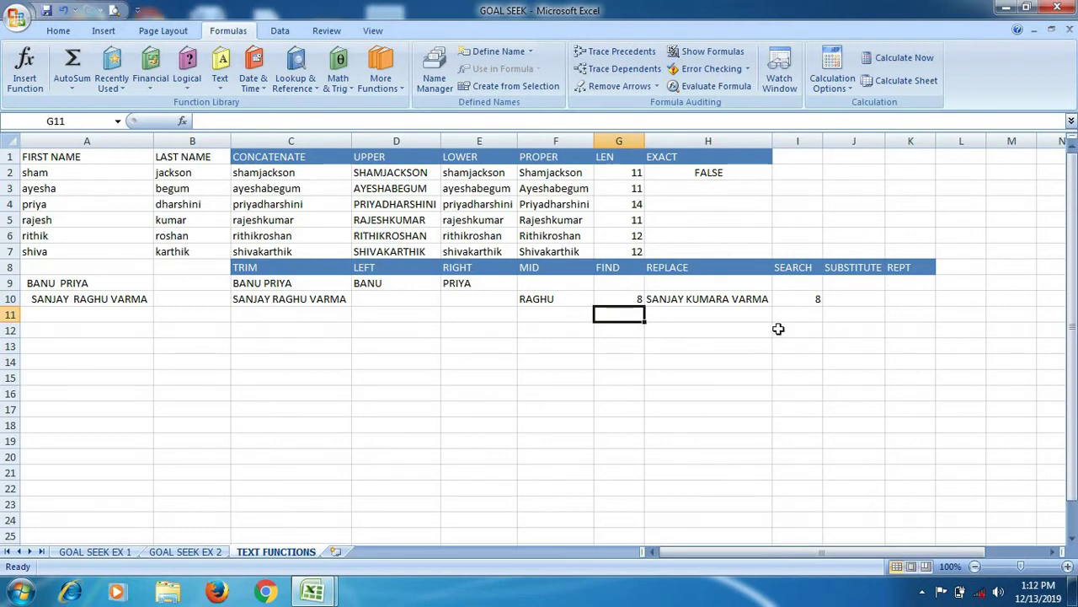
{"action": "left_click", "coordinate": [221, 76]}
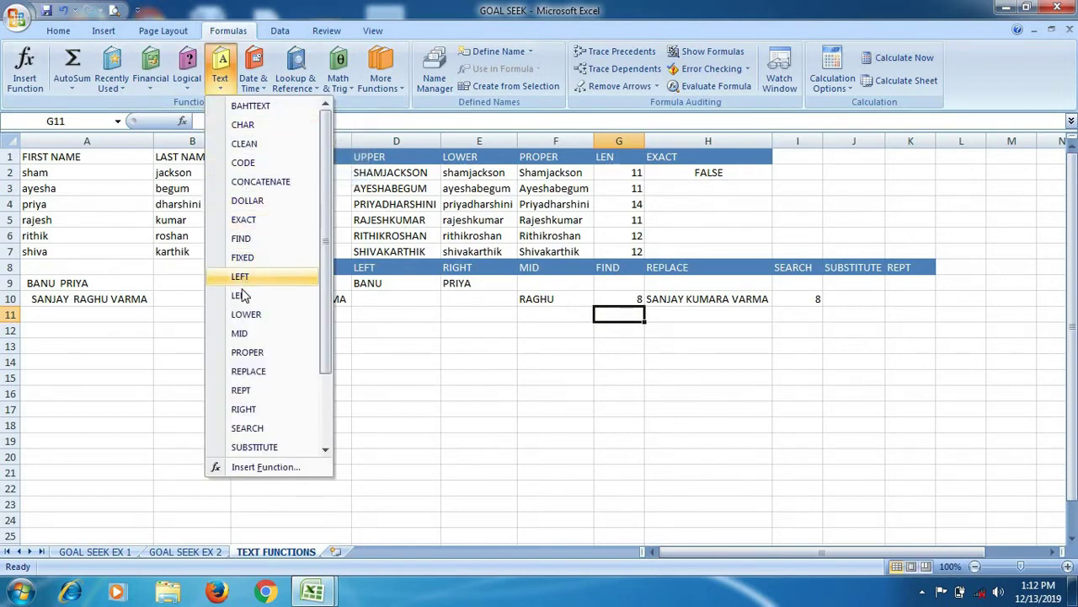
{"action": "left_click", "coordinate": [261, 240]}
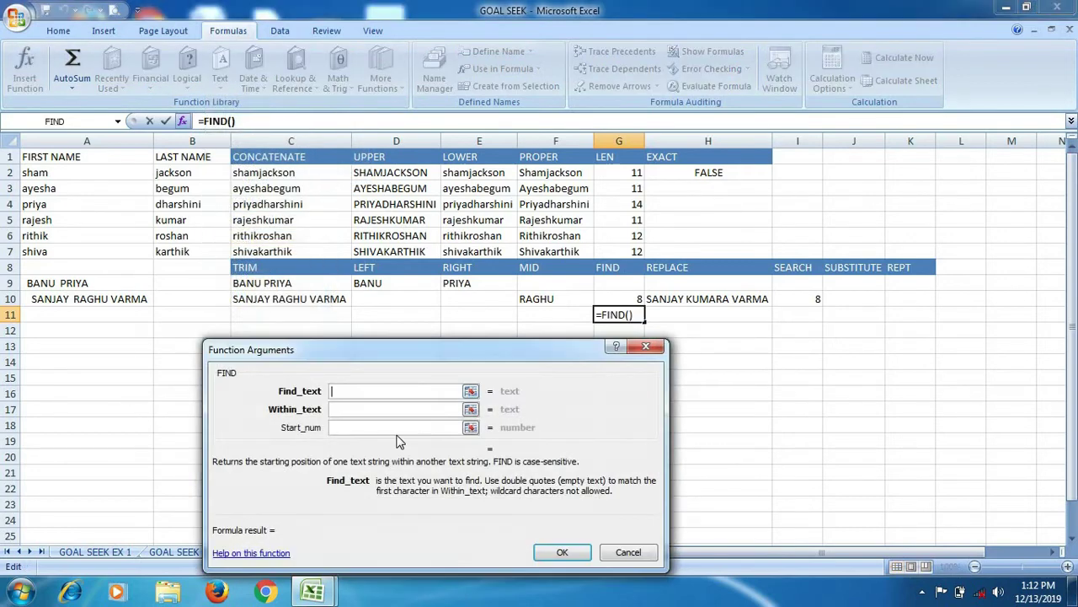
{"action": "type", "text": "raghu"}
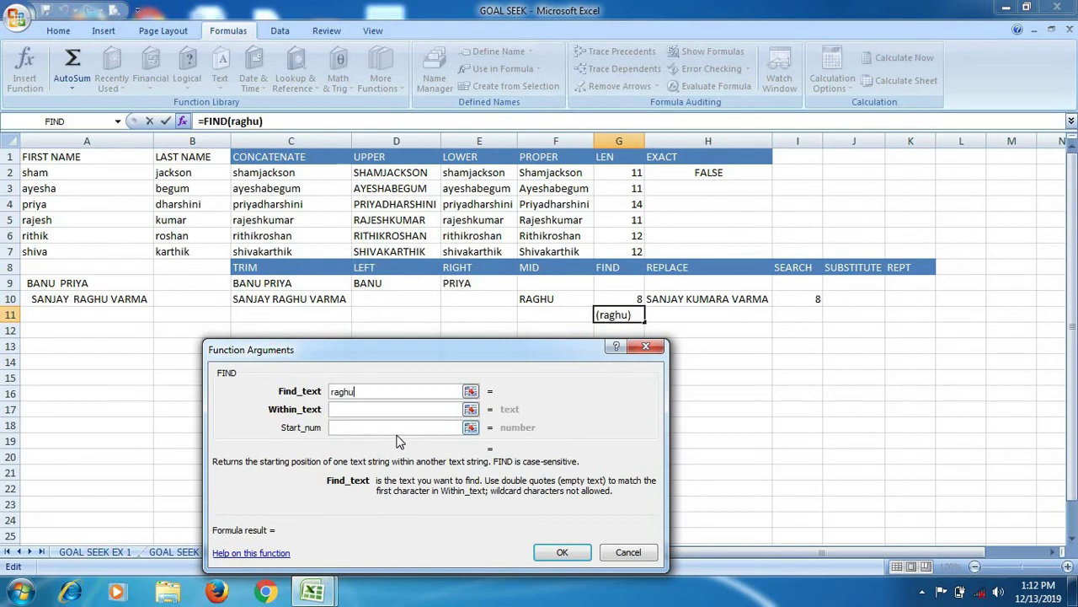
{"action": "left_click", "coordinate": [338, 411]}
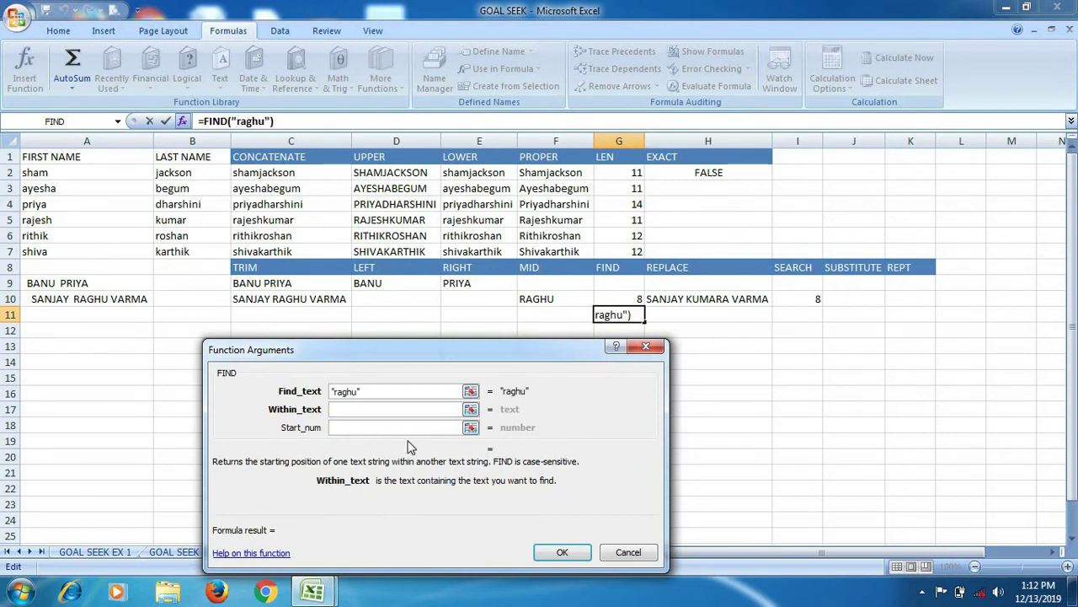
{"action": "left_click", "coordinate": [287, 303]}
{"action": "left_click", "coordinate": [337, 427]}
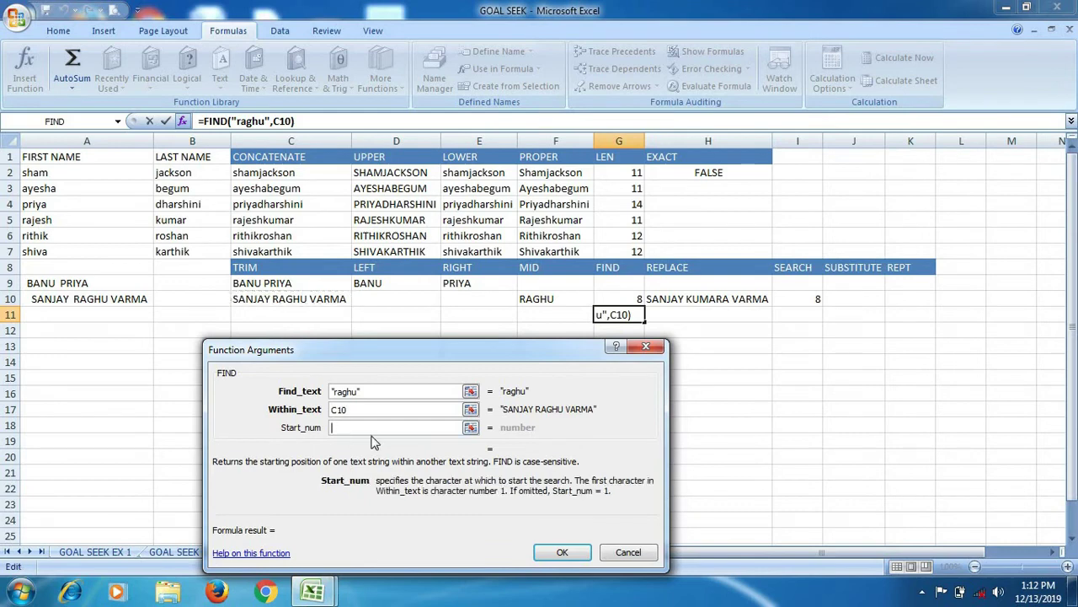
{"action": "type", "text": "1"}
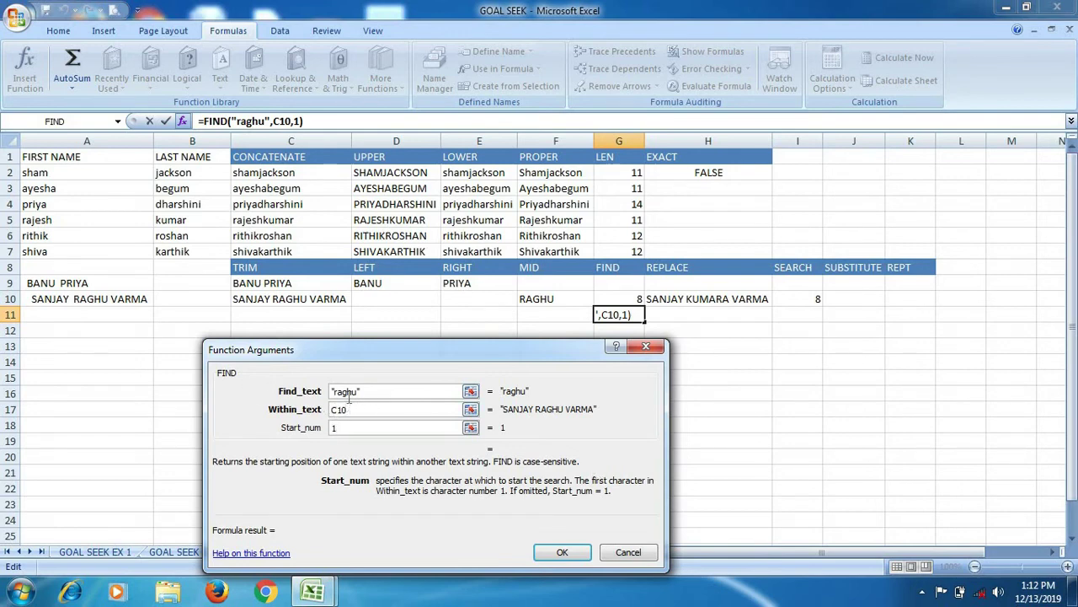
{"action": "left_click", "coordinate": [550, 558]}
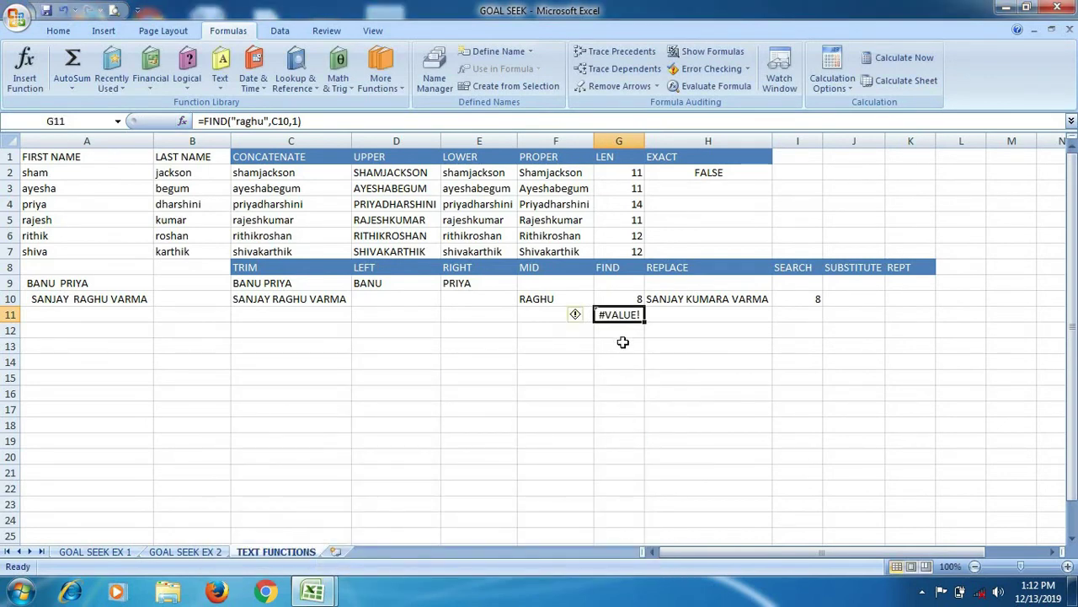
Step: Insert the REPT function in cell K10 to repeat the text ***** 50 times
{"action": "left_click", "coordinate": [852, 300]}
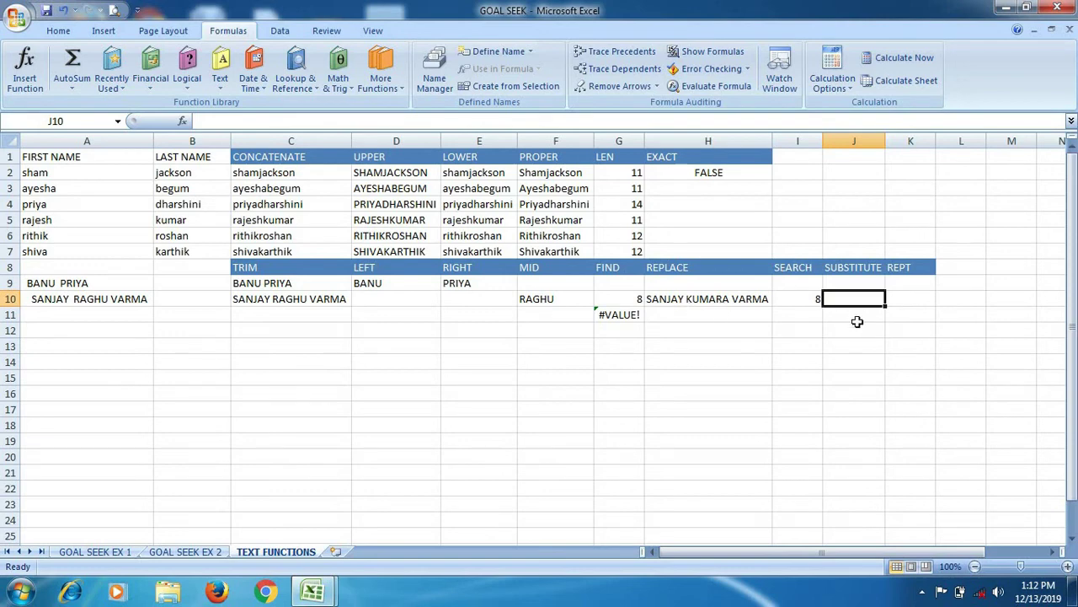
{"action": "left_click", "coordinate": [912, 298]}
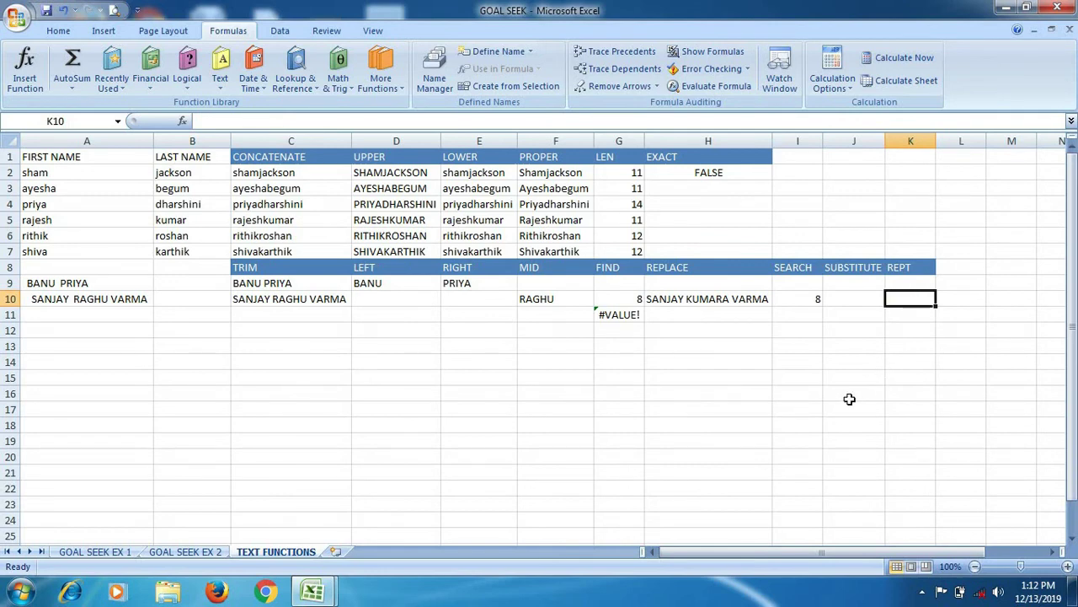
{"action": "left_click", "coordinate": [218, 86]}
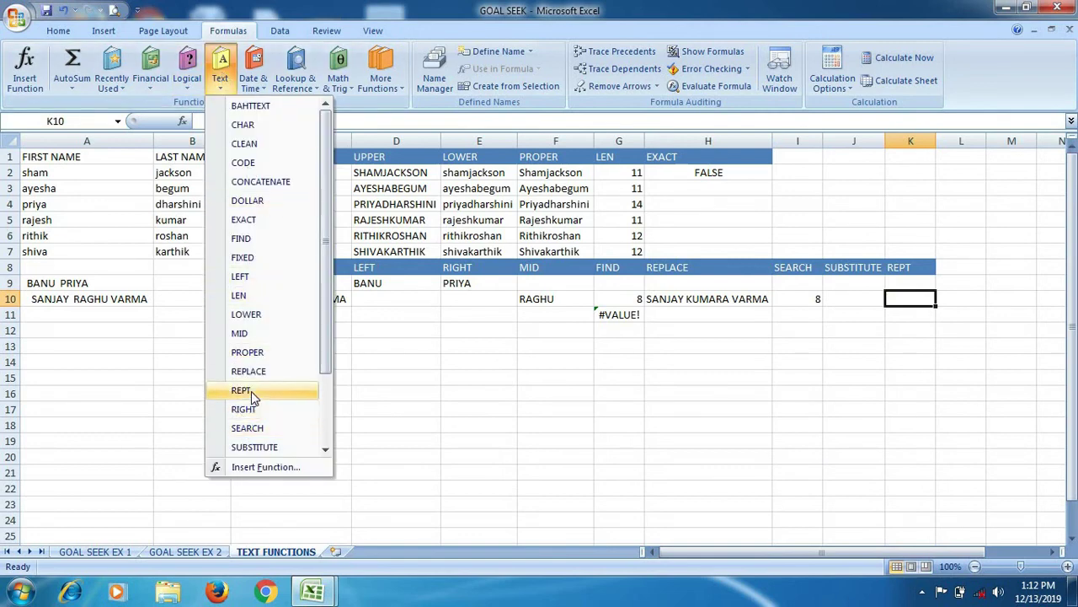
{"action": "left_click", "coordinate": [251, 389]}
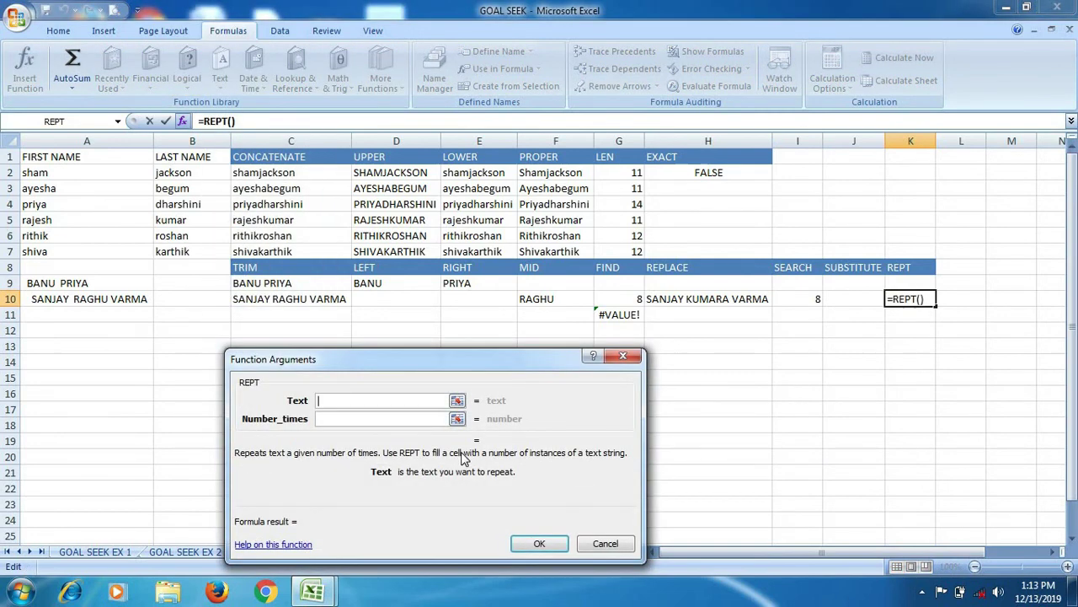
{"action": "type", "text": "*****"}
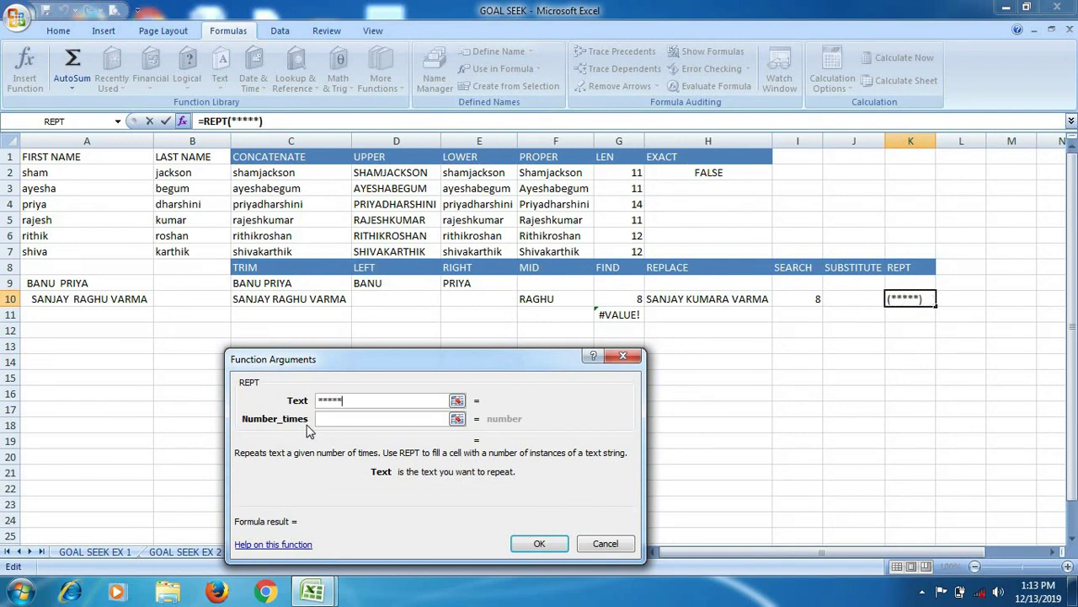
{"action": "left_click", "coordinate": [322, 421]}
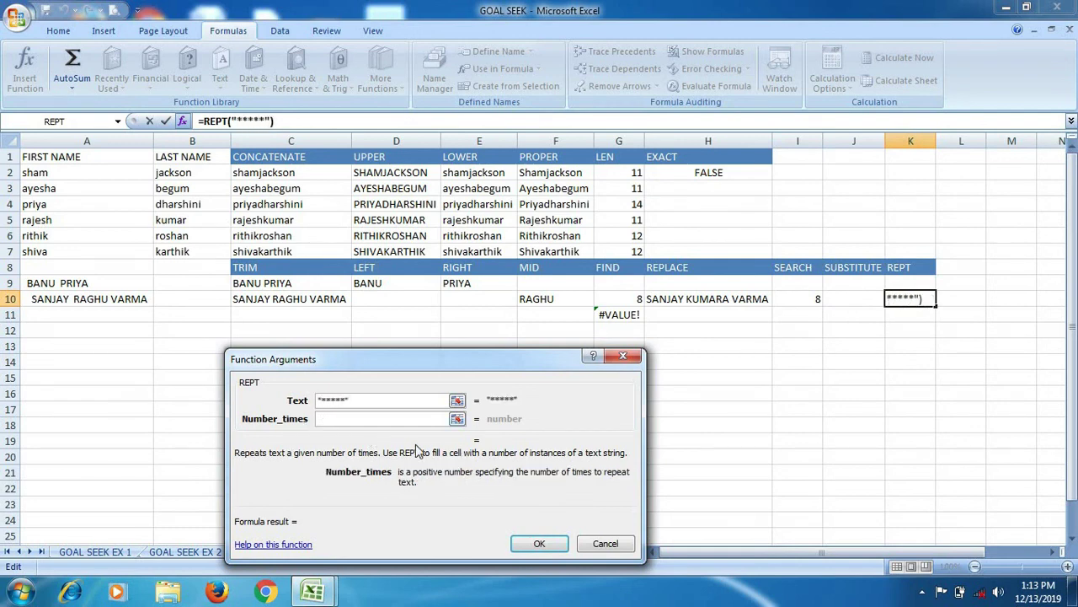
{"action": "type", "text": "50"}
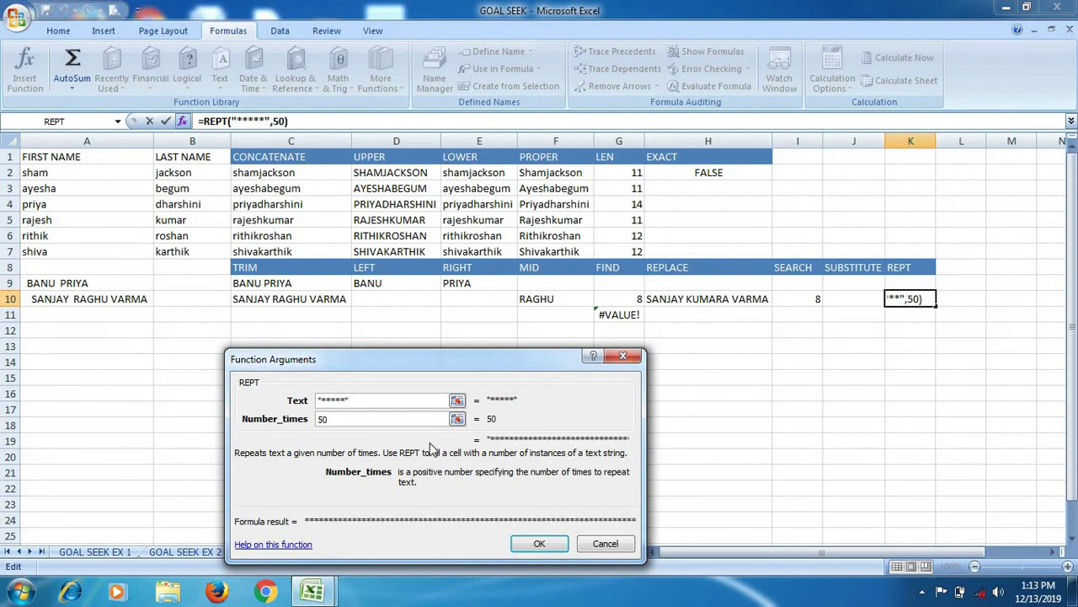
{"action": "left_click", "coordinate": [539, 543]}
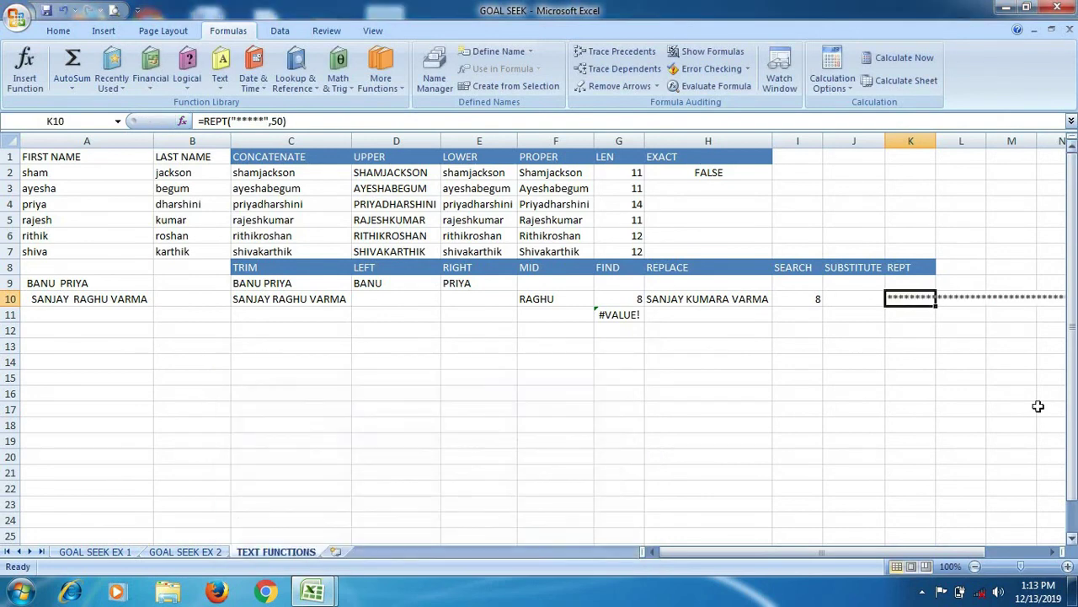
Step: Examine how far the repeated asterisks extend across row 10 beyond cell K10
{"action": "left_click", "coordinate": [1053, 553]}
{"action": "left_click", "coordinate": [1053, 552]}
{"action": "left_click", "coordinate": [1053, 553]}
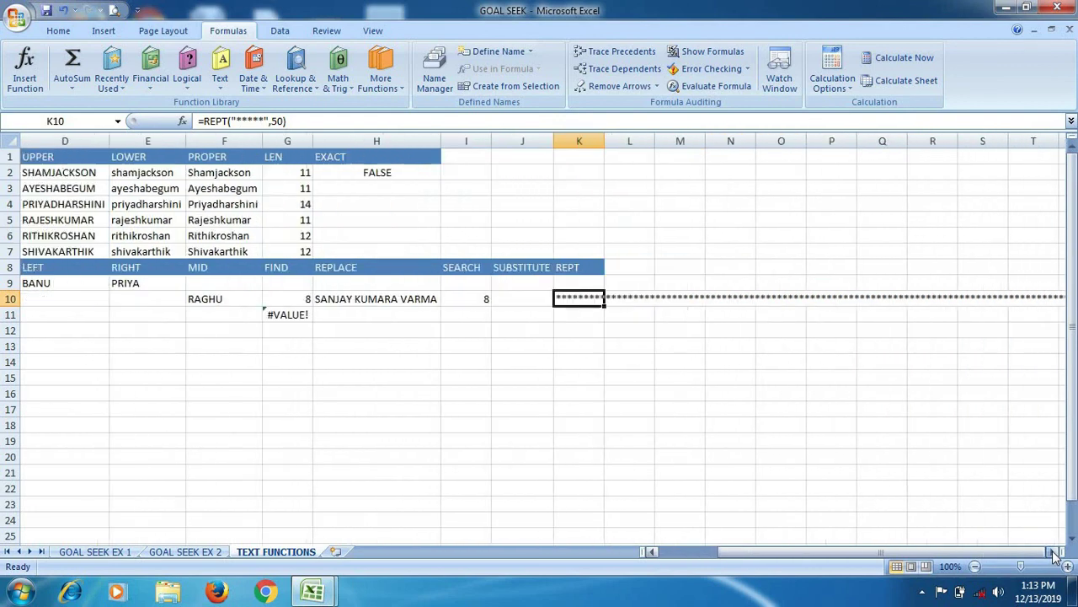
{"action": "left_click", "coordinate": [1053, 553]}
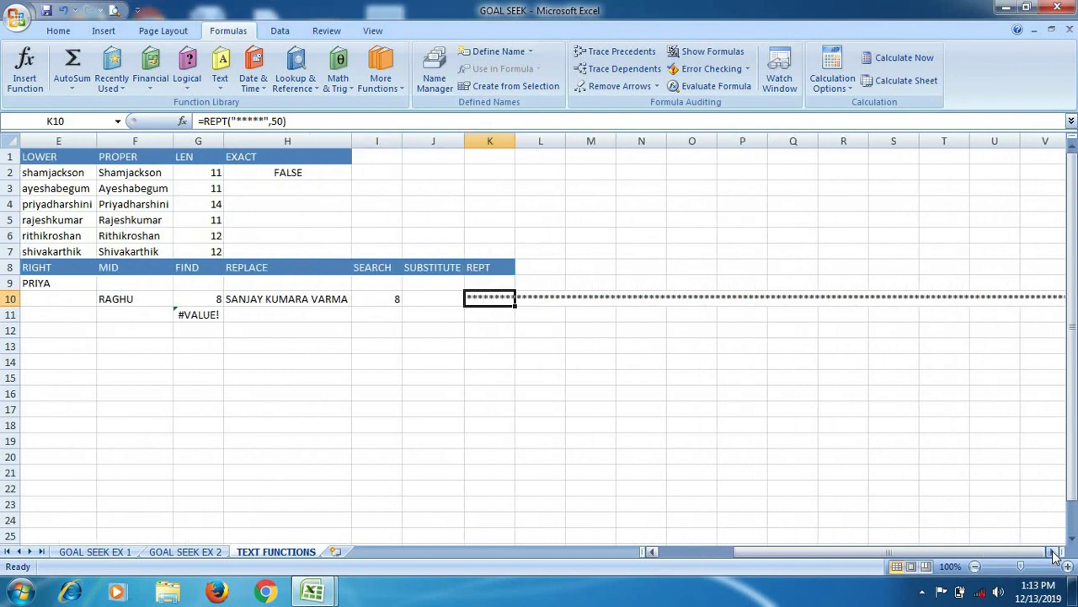
{"action": "left_click", "coordinate": [654, 550]}
{"action": "left_click", "coordinate": [654, 550]}
{"action": "left_click", "coordinate": [653, 550]}
{"action": "left_click", "coordinate": [654, 550]}
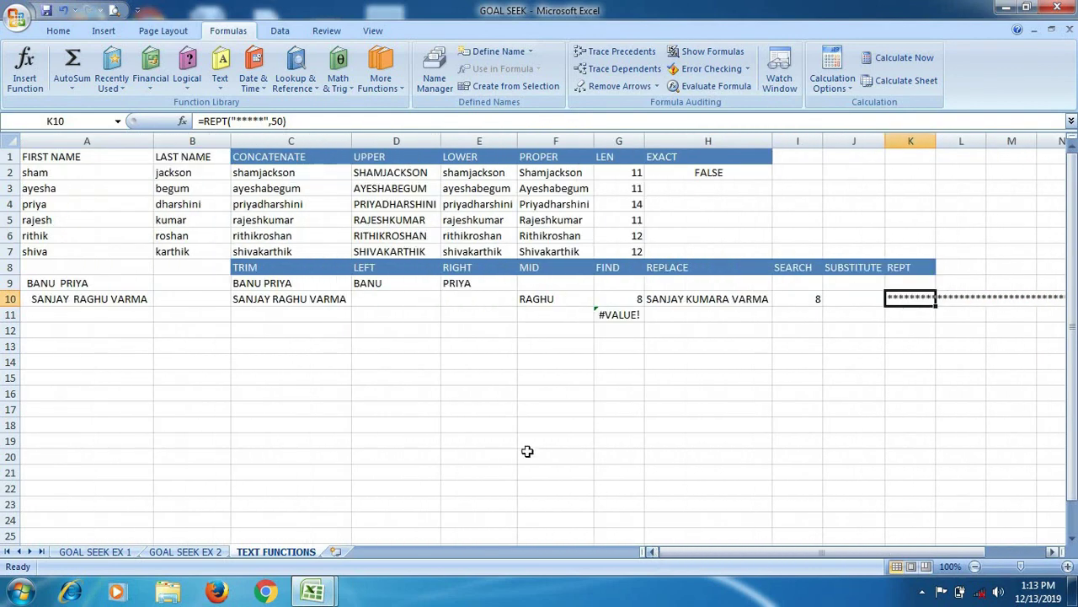